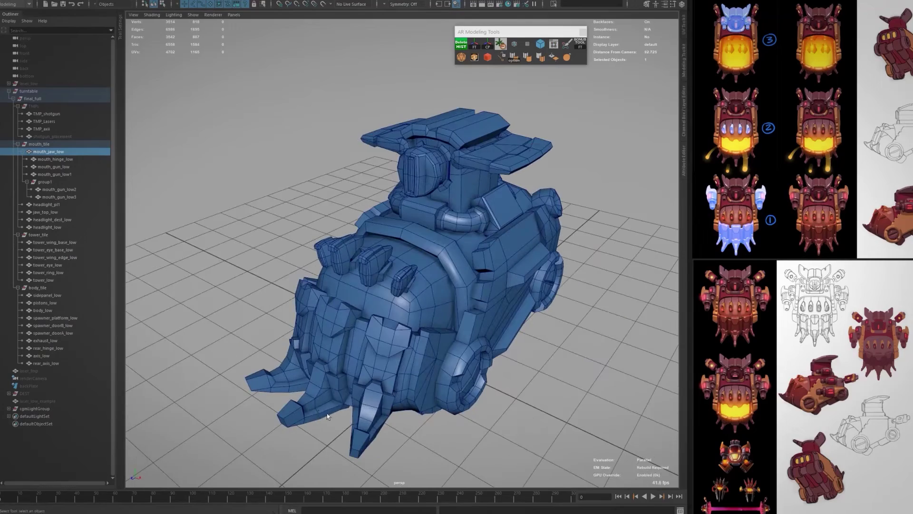
Step: Exit isolate select to show the whole boss and select the side panel faces
left_click_drag(521, 272, 387, 138, "alt")
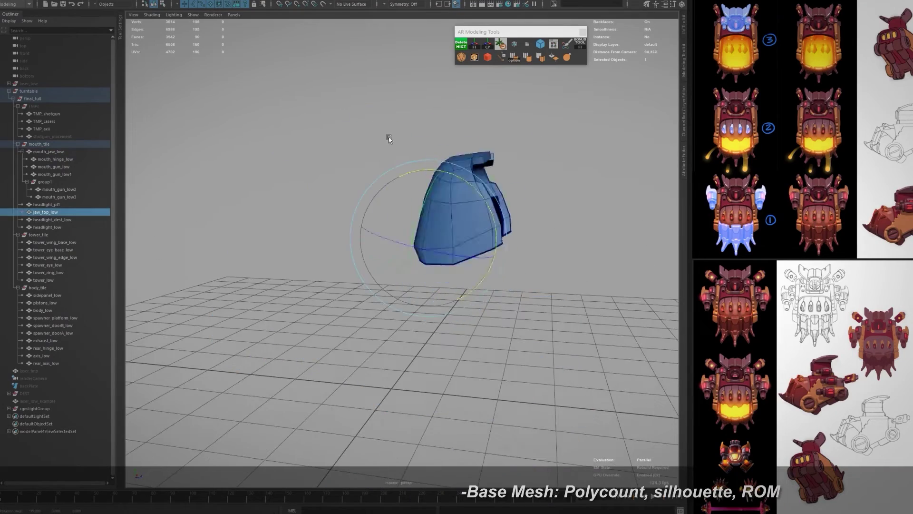
key("ctrl+1")
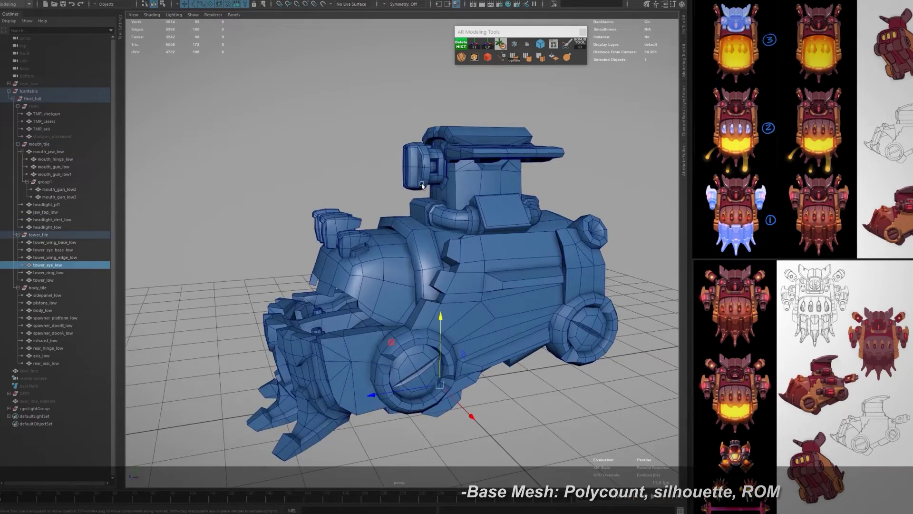
mouse_move(458, 198)
left_mouse_down("alt")
mouse_move(366, 223)
mouse_move(261, 204)
mouse_move(569, 188)
mouse_move(541, 202)
mouse_move(580, 247)
mouse_move(494, 331)
left_mouse_up("alt")
key("F11")
left_click(581, 247)
left_click(494, 331)
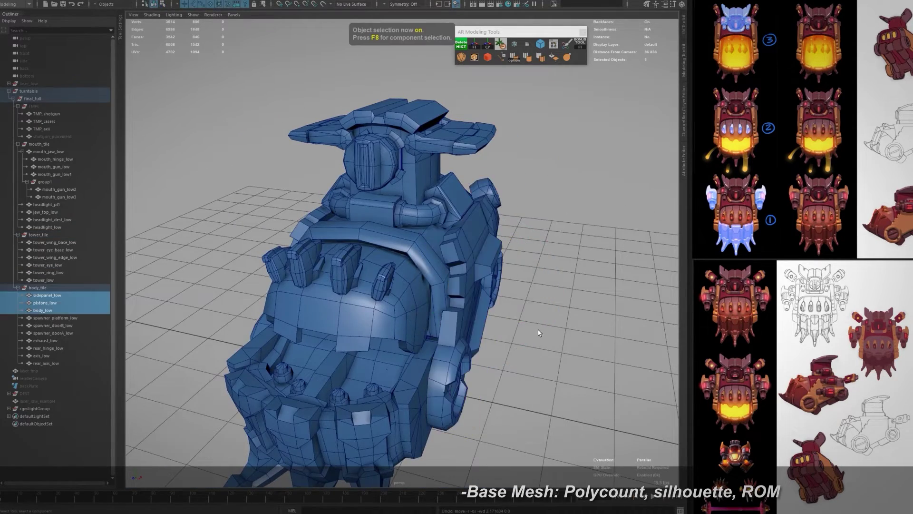
Step: Switch to the four-view silhouette layout and unhide the turntable group's arm meshes
key("space")
left_click(51, 404)
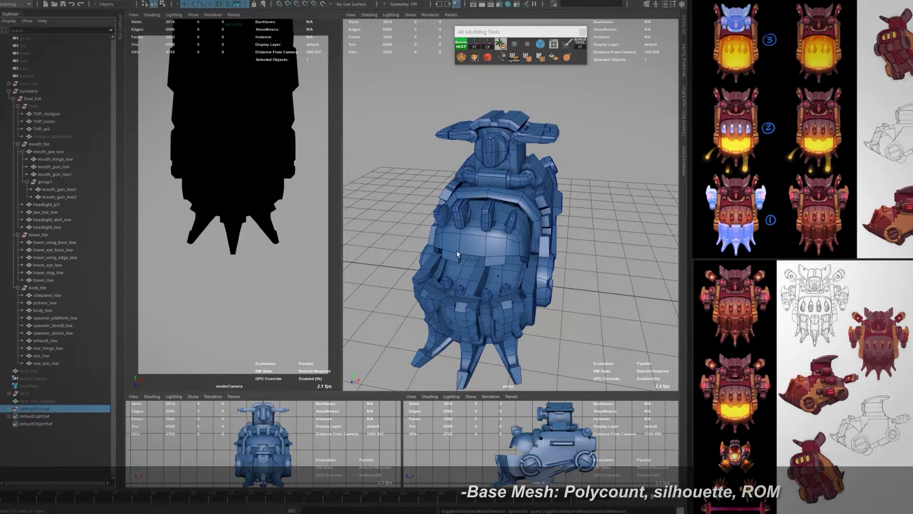
left_click(29, 91)
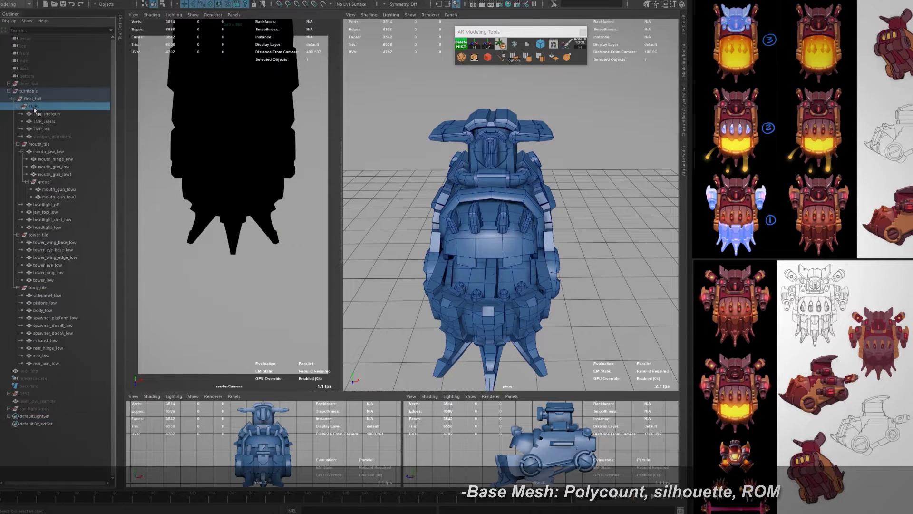
key("h")
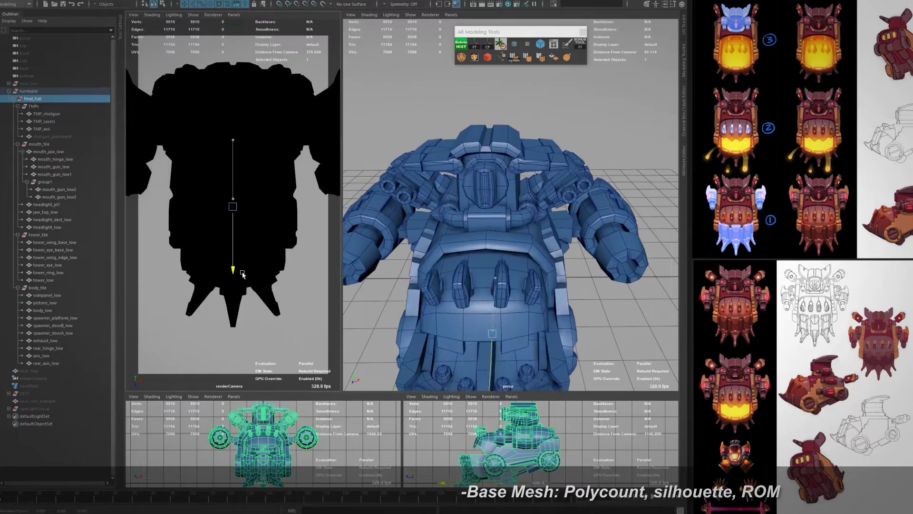
Step: Rotate the boss to check its silhouette, then return it to face front
key("e")
left_click_drag(236, 264, 283, 227)
key("ctrl+z")
key("w")
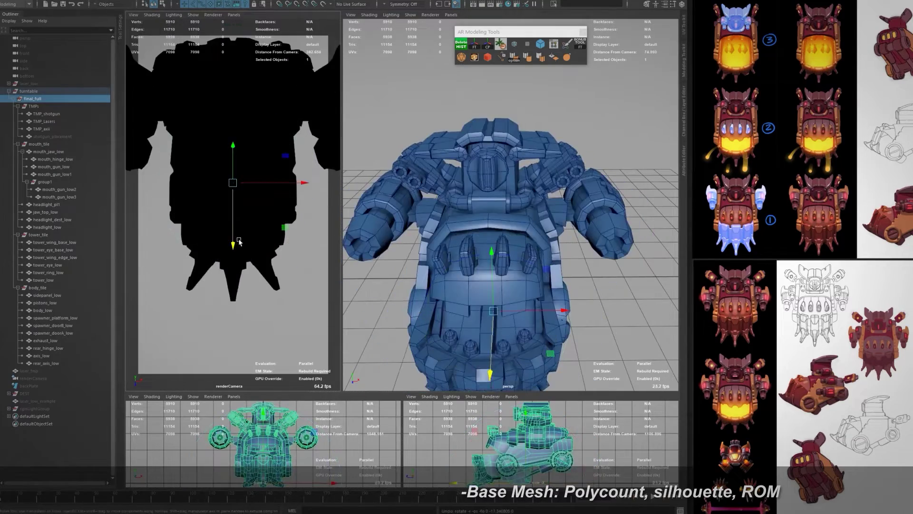
mouse_move(499, 271)
left_mouse_down("alt")
mouse_move(558, 263)
mouse_move(500, 243)
left_mouse_up("alt")
key("e")
key("ctrl+z")
scroll(451, 279, "up", 5)
left_click_drag(451, 278, 514, 271, "alt")
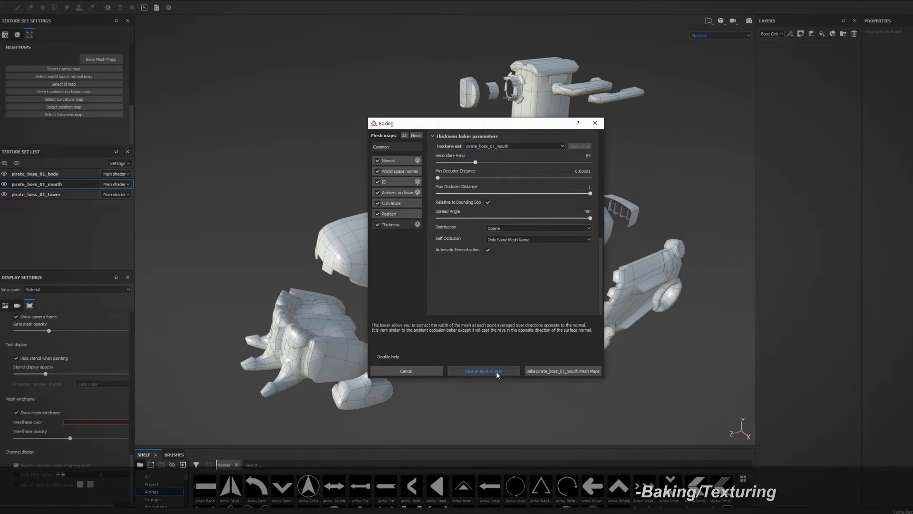
Step: Close the finished bake, hide the wireframe, and show pirate_boss_01_mouth export settings
left_click(497, 371)
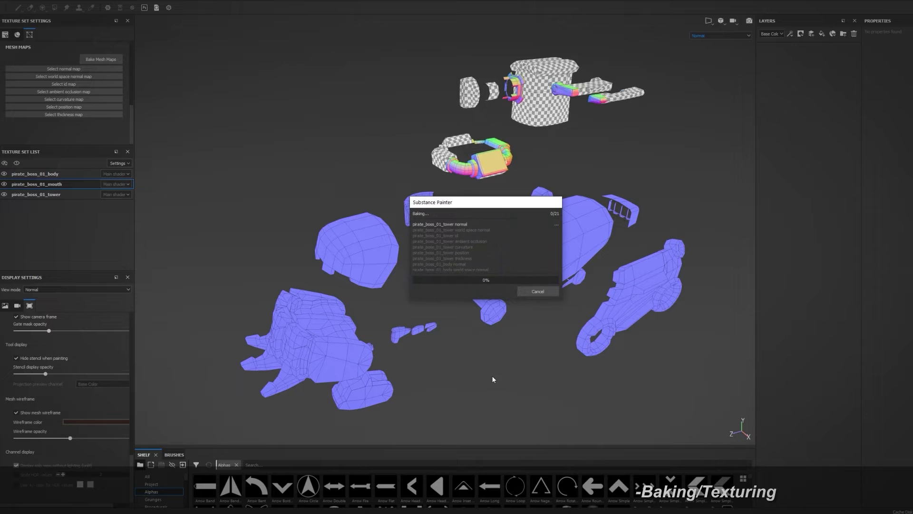
left_click(16, 413)
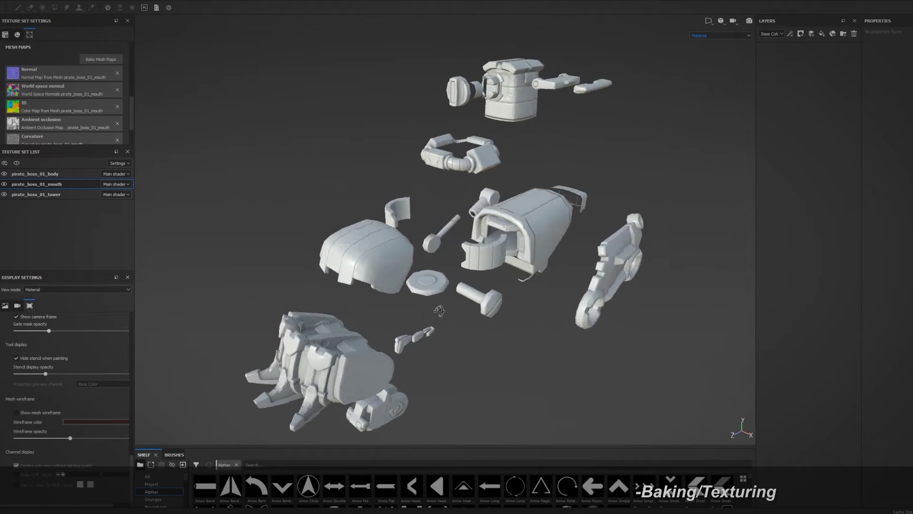
mouse_move(500, 250)
left_mouse_down("alt")
mouse_move(698, 253)
mouse_move(409, 195)
left_mouse_up("alt")
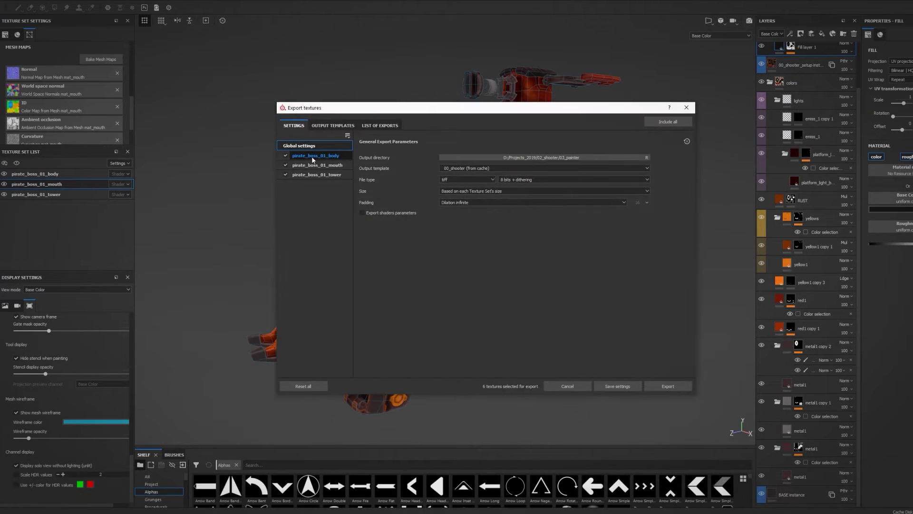
left_click(317, 166)
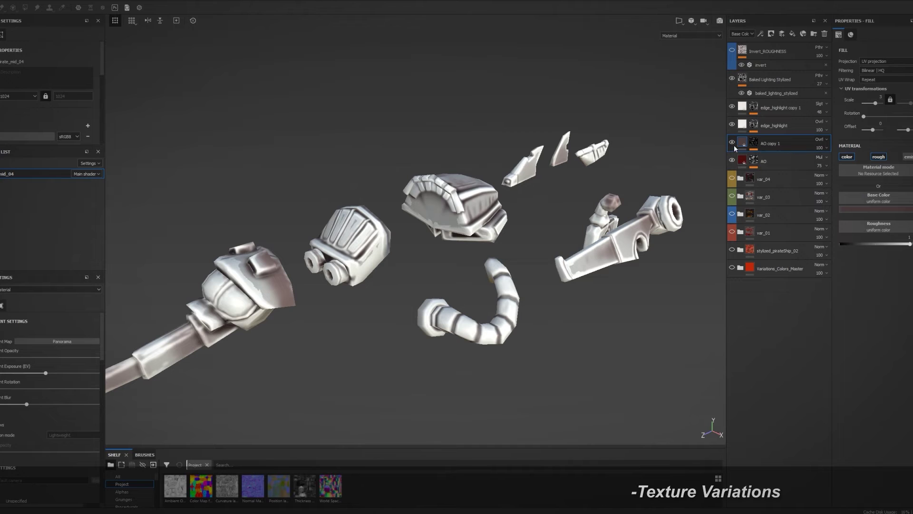
Step: Hide the AO and edge-highlight shading layers, then restore them
left_click(733, 160)
left_click(732, 142)
left_click(733, 124)
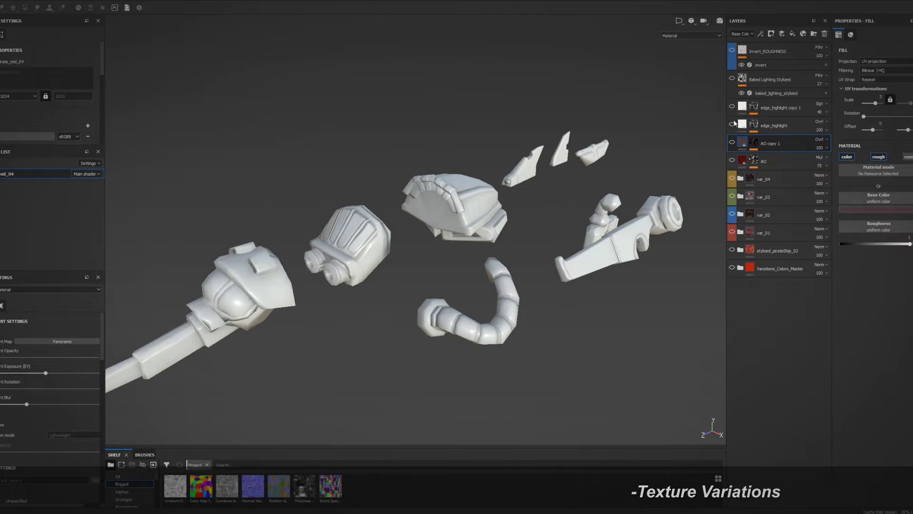
left_click(732, 160)
left_click(732, 143)
left_click(733, 124)
left_click(732, 107)
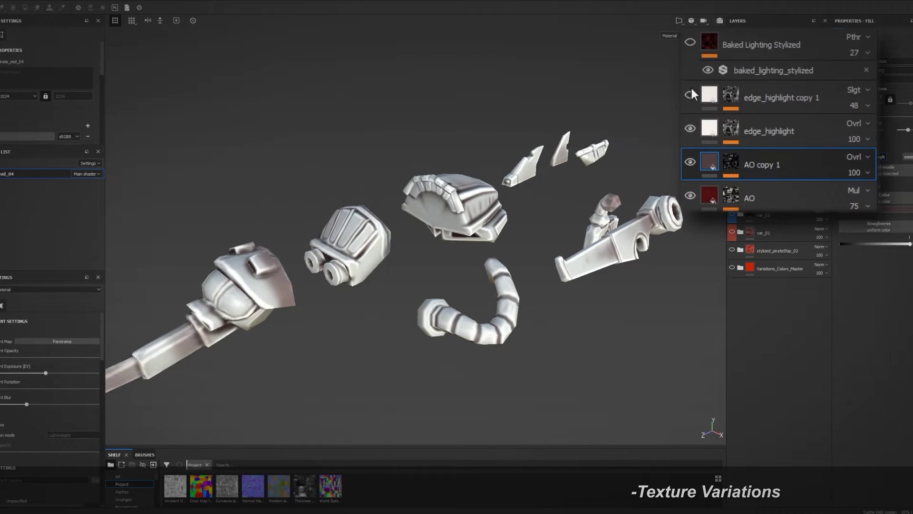
left_click_drag(499, 243, 517, 248, "alt")
Step: Preview the var_01–var_04 colour variations, leaving var_03 visible and expanded
left_click(733, 232)
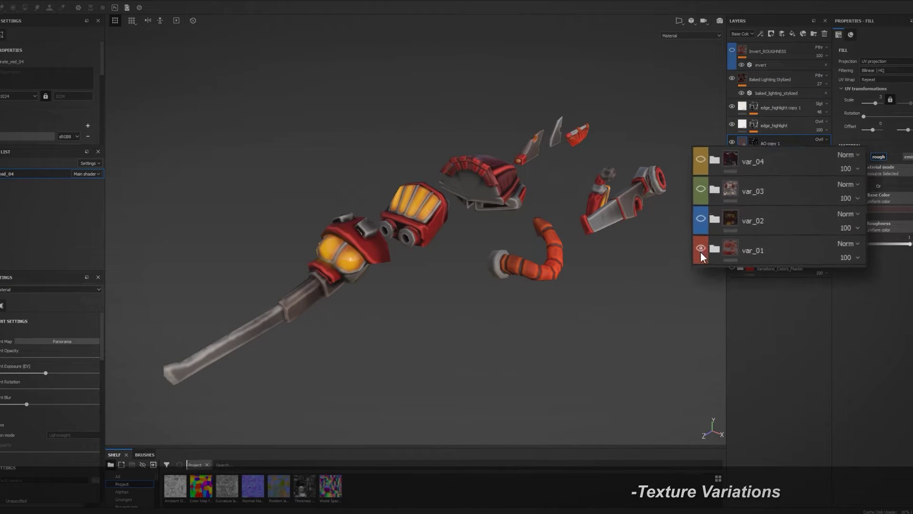
left_click(732, 214)
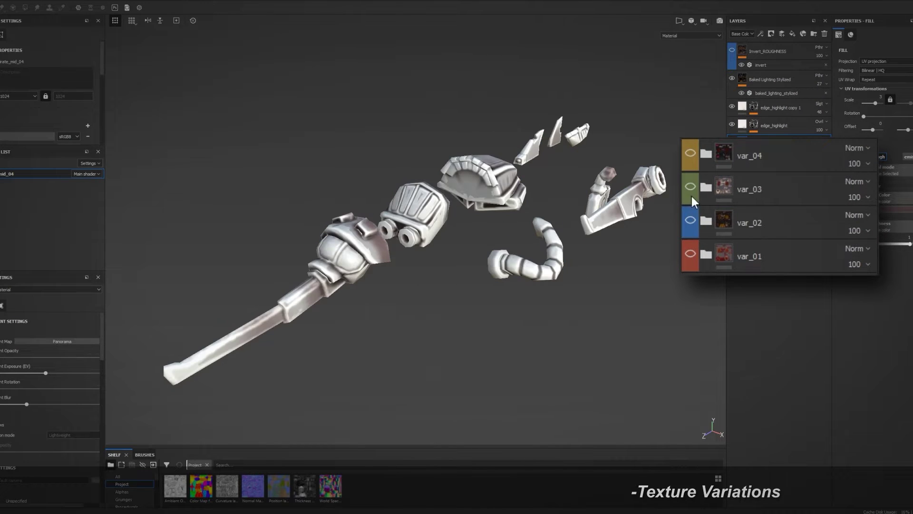
left_click(732, 196)
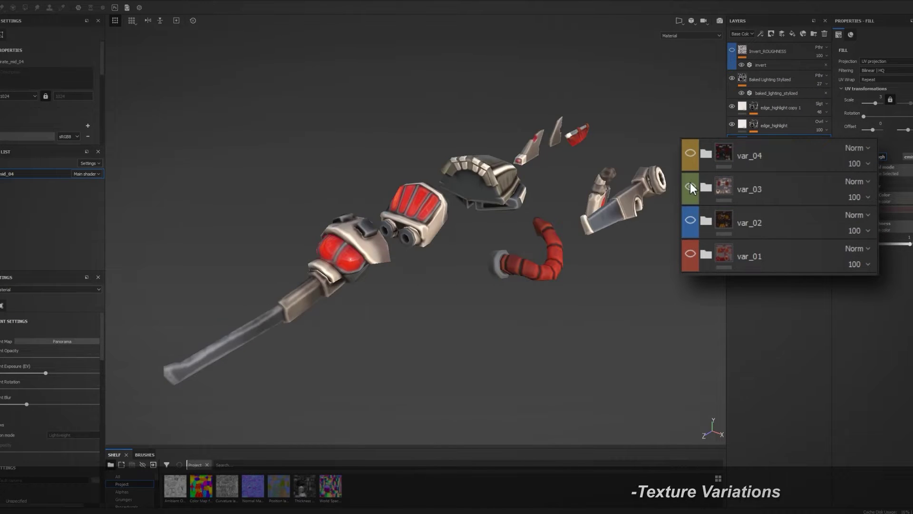
left_click(731, 178)
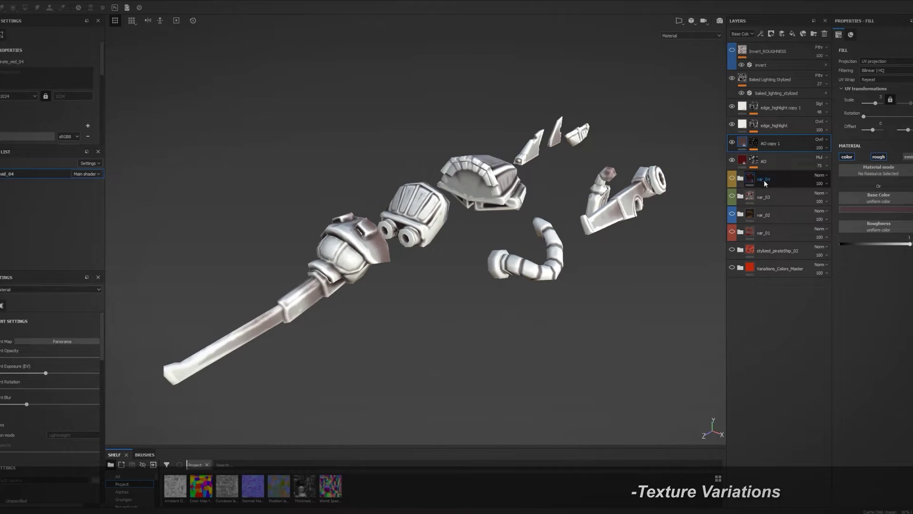
left_click(731, 196)
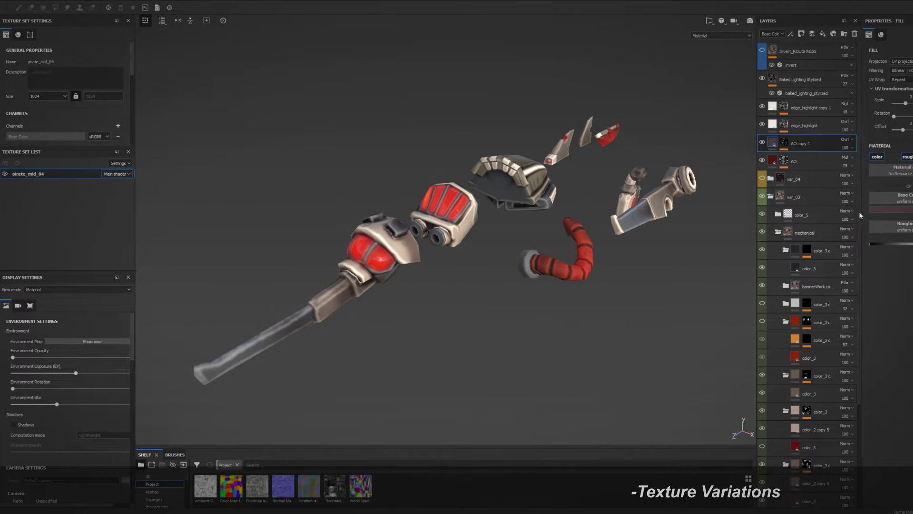
scroll(860, 212, "down", 3)
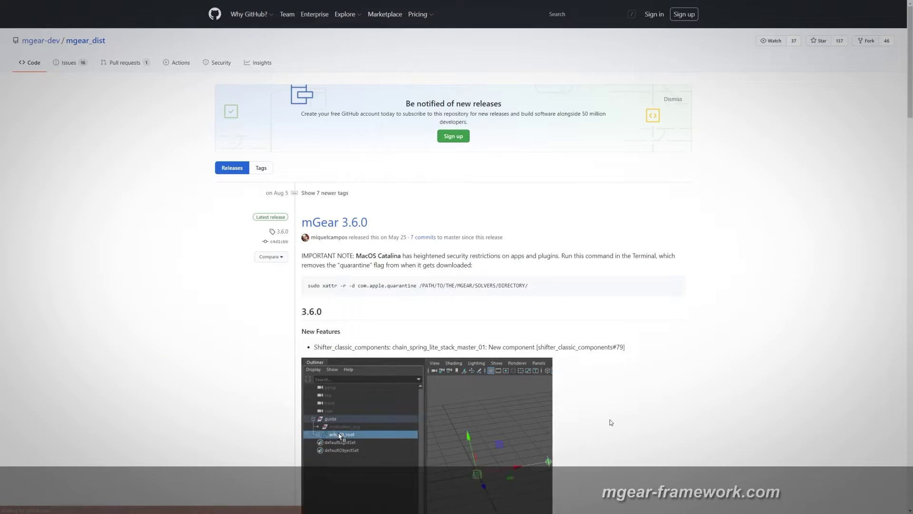
scroll(396, 370, "down", 5)
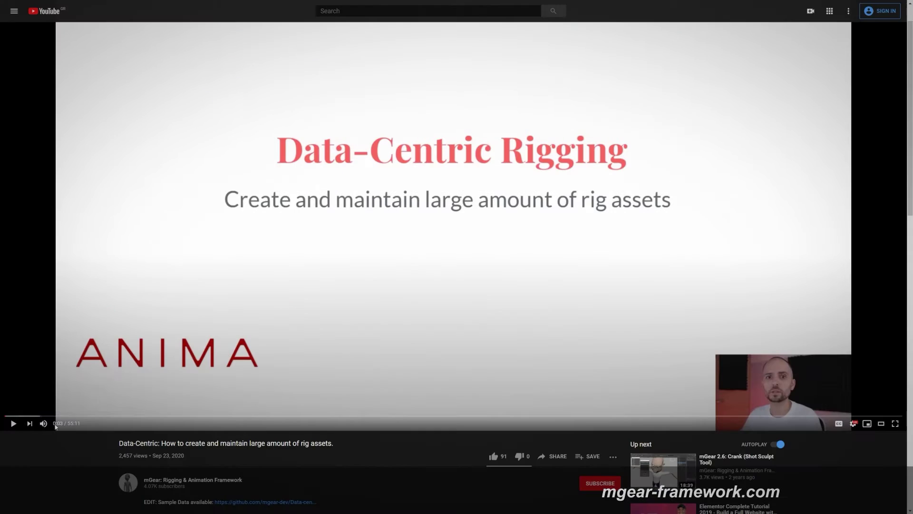
Step: Seek the mGear talk ahead to the Skinning Data section at 22:42
left_click(104, 418)
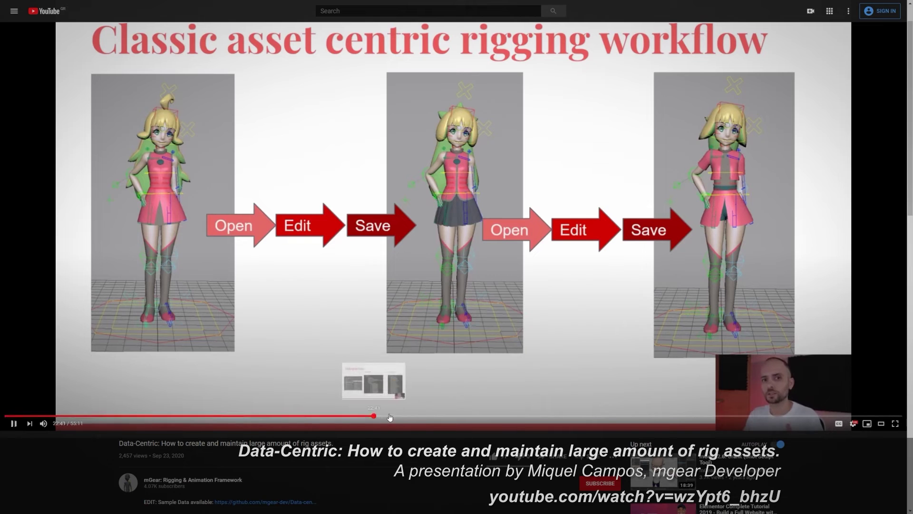
left_click(372, 417)
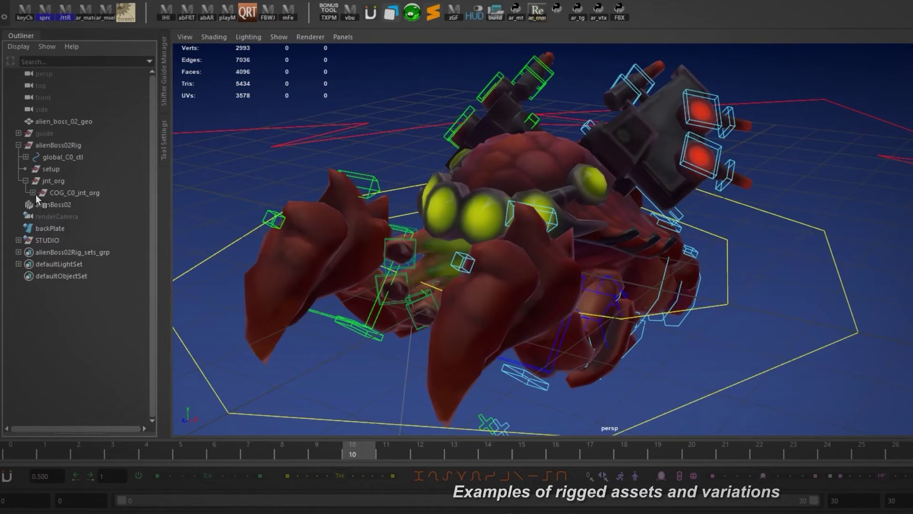
Step: Expand the COG_C0_jnt_org hierarchy, select its joints, and light with all lights
left_click(32, 193, "shift")
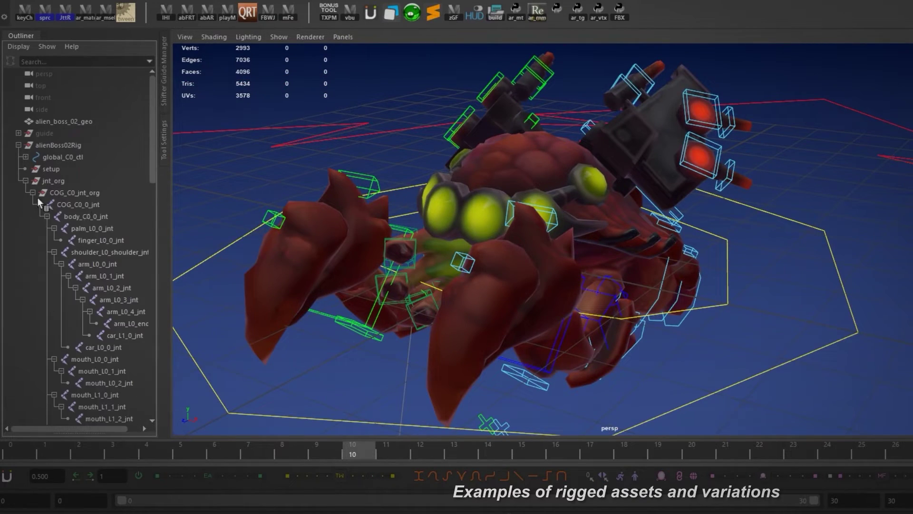
left_click_drag(85, 252, 100, 324)
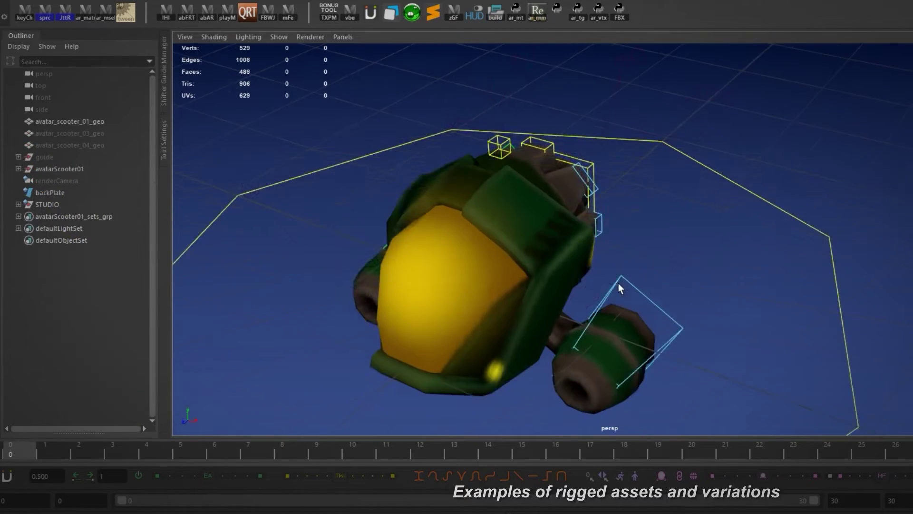
key("7")
mouse_move(529, 262)
left_mouse_down("alt")
mouse_move(329, 203)
mouse_move(509, 200)
left_mouse_up("alt")
Step: Expand the avatarScooter01 and orange scooter jnt_org joint hierarchies, checking the root joint
left_click(17, 169)
left_click(26, 204)
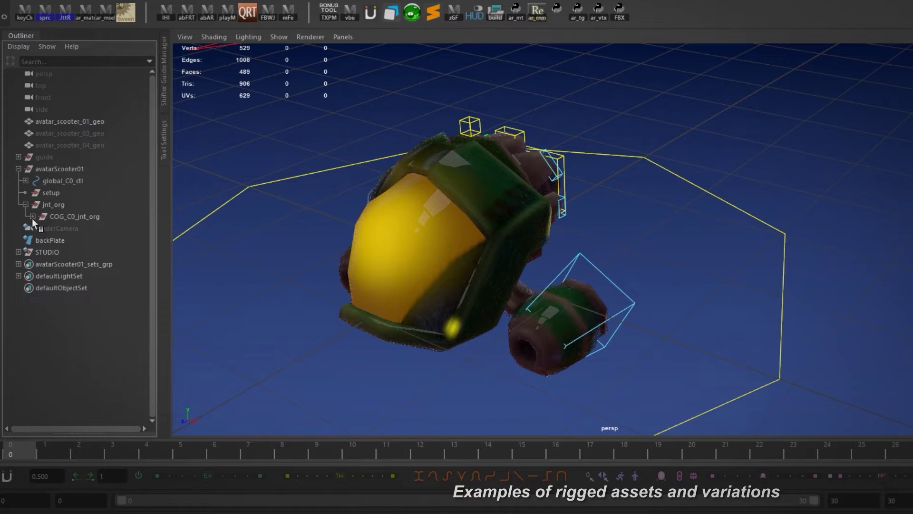
left_click(100, 332)
left_click_drag(526, 307, 269, 242, "alt")
left_click(270, 242)
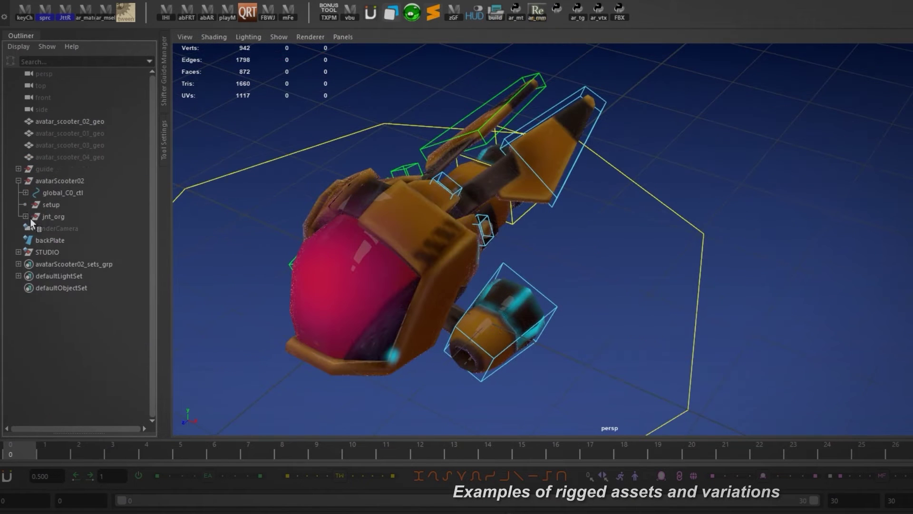
left_click(27, 217, "shift")
left_click(79, 240)
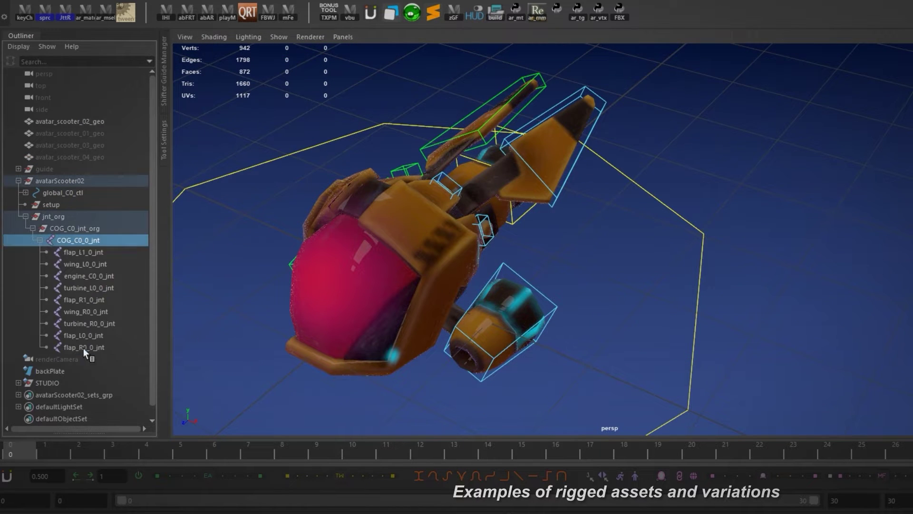
left_click(580, 318)
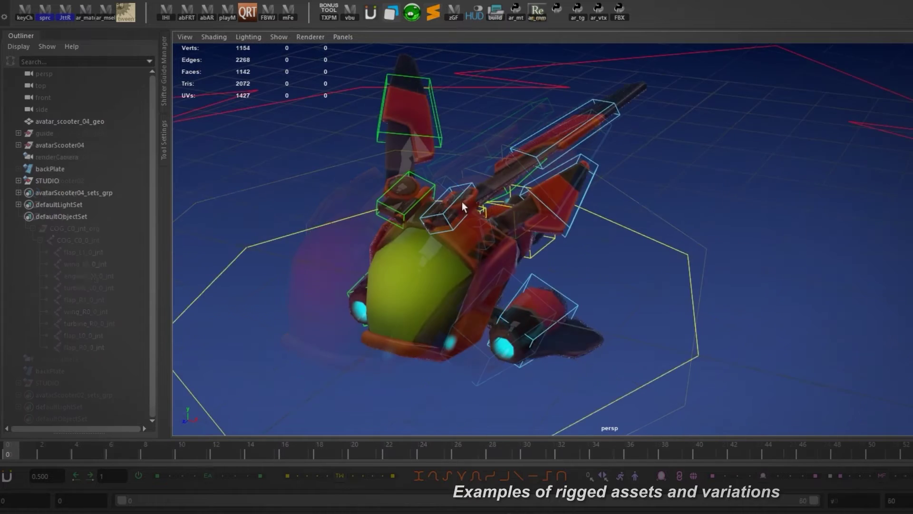
Step: Recursively expand avatarScooter04 and select its joints from COG through wingTopFlap
left_click(45, 144)
left_click(18, 145, "shift")
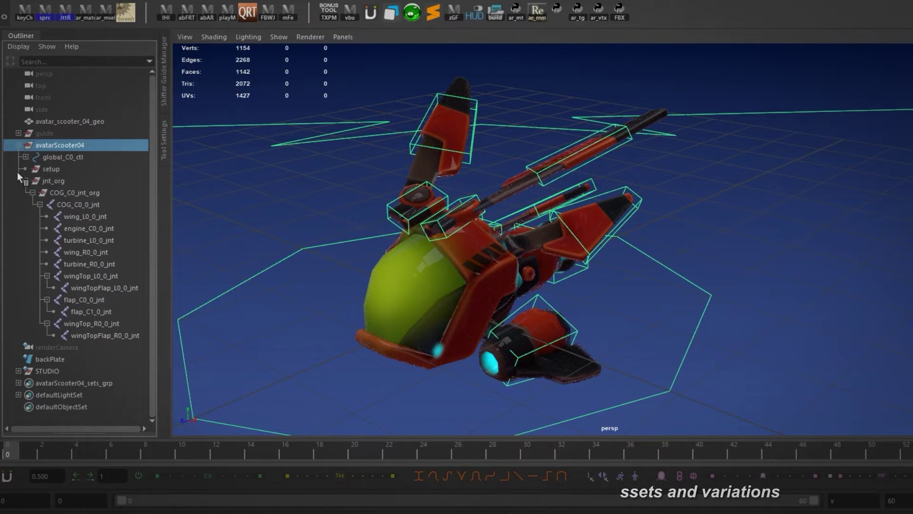
left_click(78, 204)
left_click(108, 335, "shift")
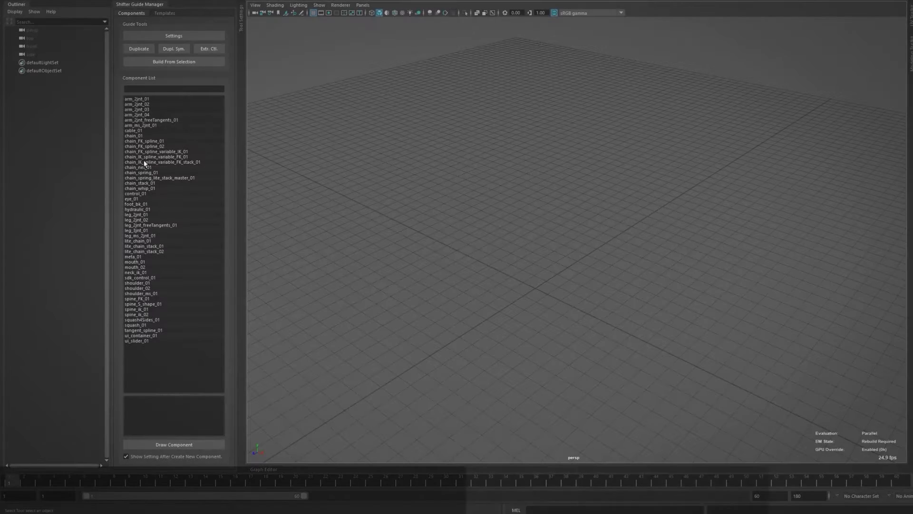
Step: Read the shoulder_02 component description, then dismiss the build log and mGear menu
left_click(142, 288)
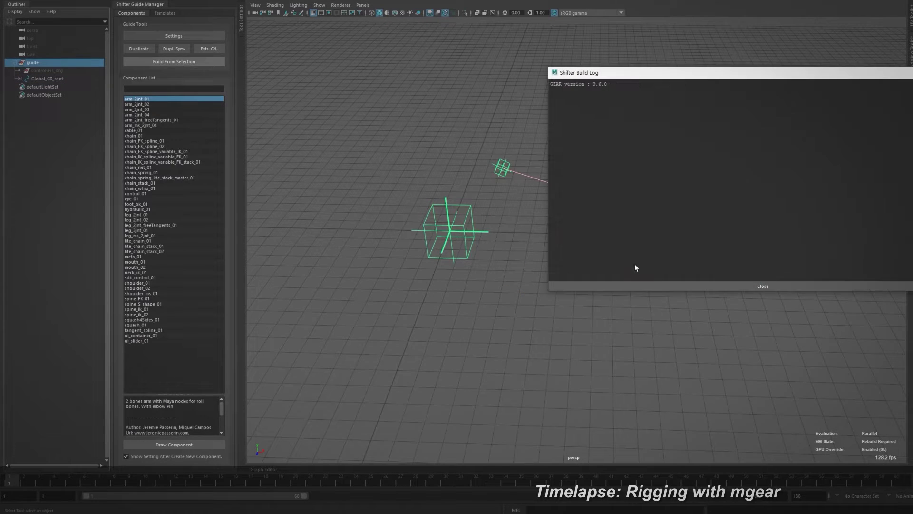
left_click(33, 63)
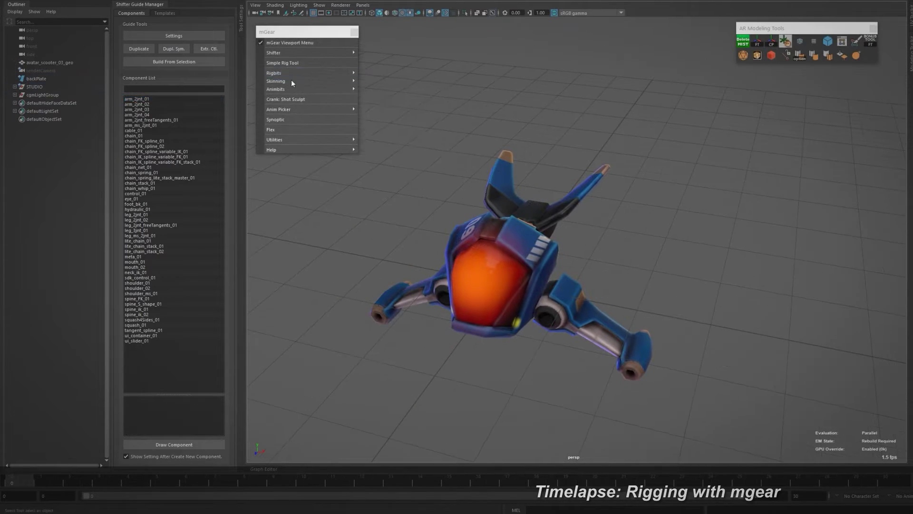
left_click(354, 32)
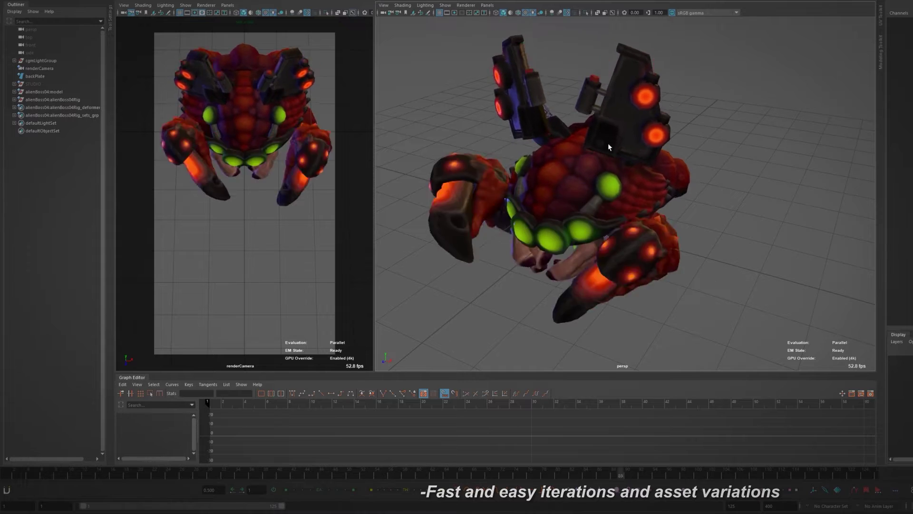
Step: Tumble close to the animated alien, select a plate control, and show wireframe
left_click_drag(609, 147, 568, 259, "alt")
scroll(569, 261, "up", 5)
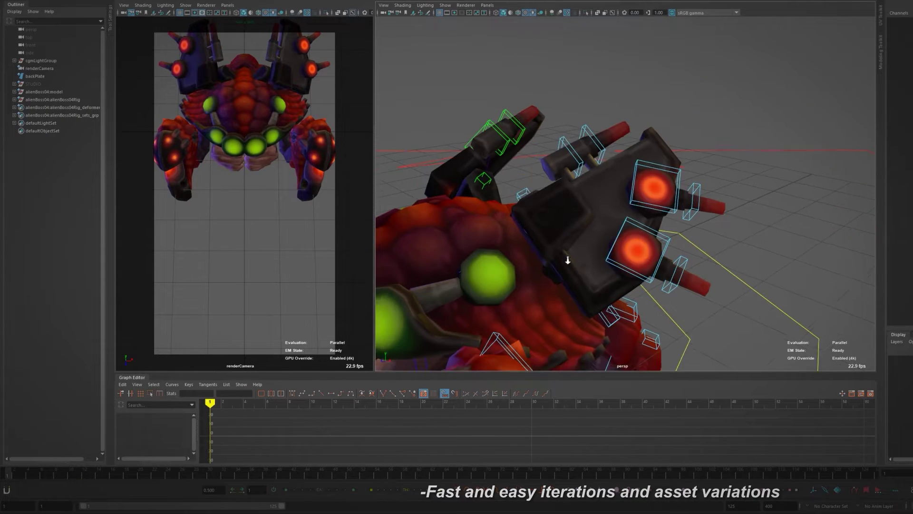
left_click(569, 260)
scroll(526, 188, "up", 5)
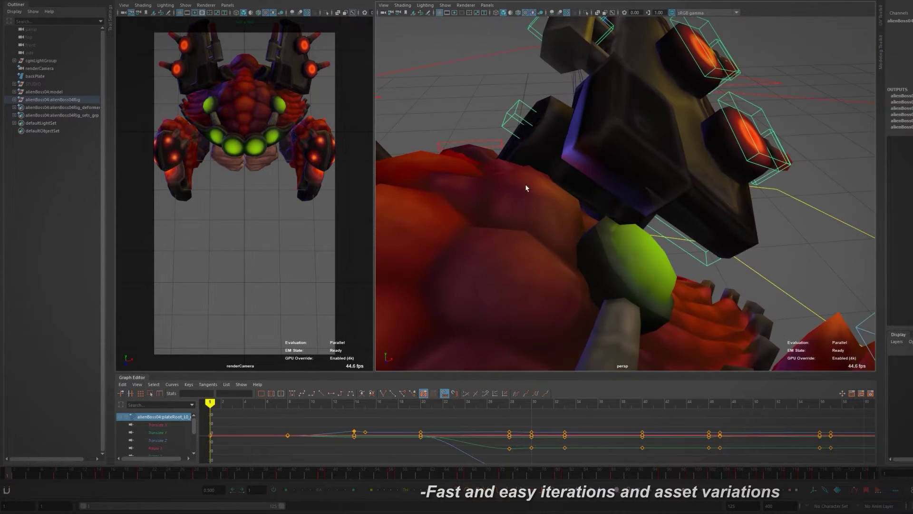
key("4")
left_click(529, 186)
scroll(550, 169, "down", 5)
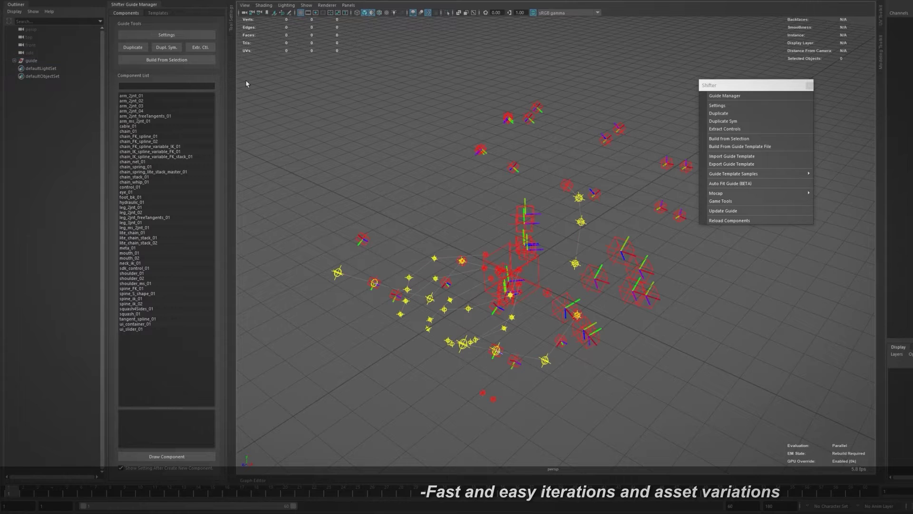
Step: Review the guide root's post custom steps in its Custom Steps settings
left_click(43, 61)
left_click(167, 35)
left_click(154, 66)
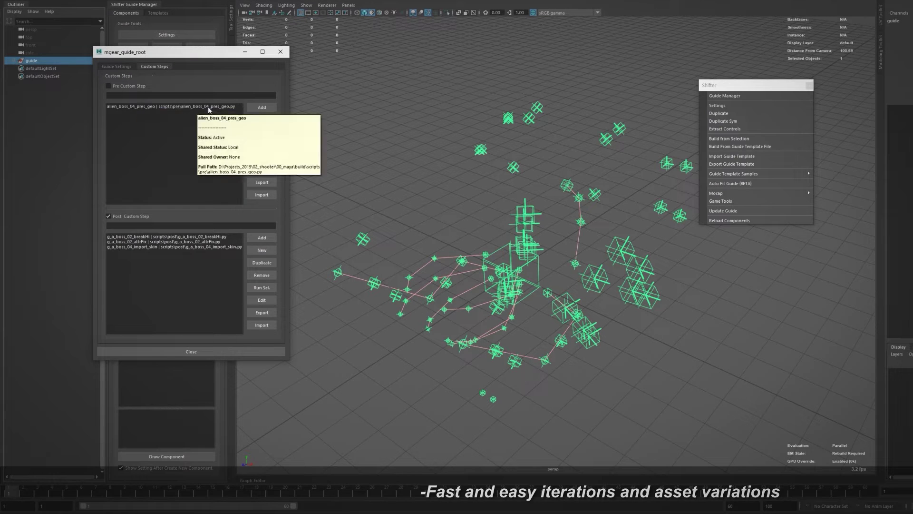
left_click(164, 237)
Step: Inspect the alien mesh in wireframe, then build the rig from the selected guide
left_click_drag(460, 184, 476, 228, "alt")
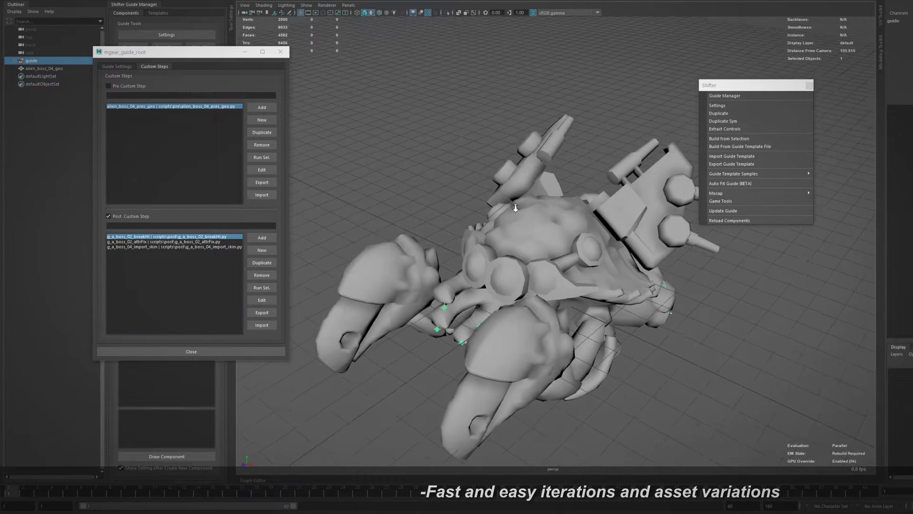
left_click(476, 228)
key("4")
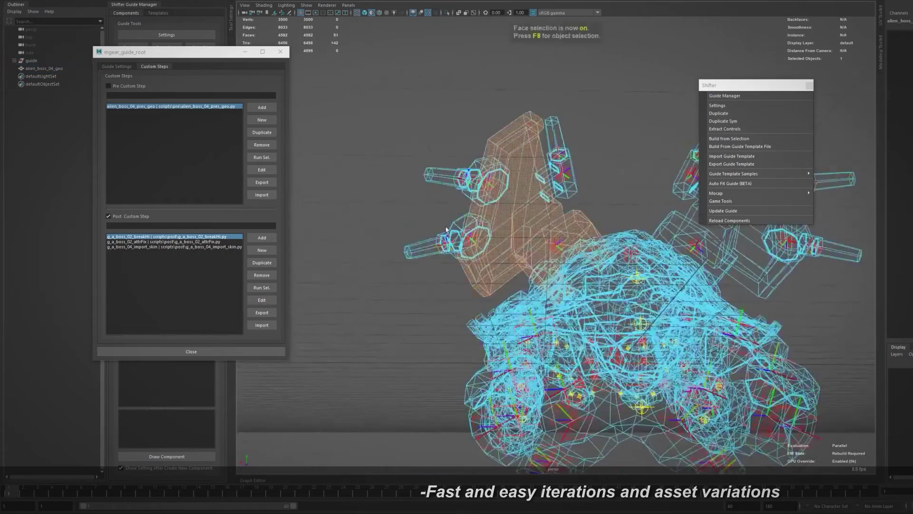
left_click_drag(476, 229, 448, 149, "alt")
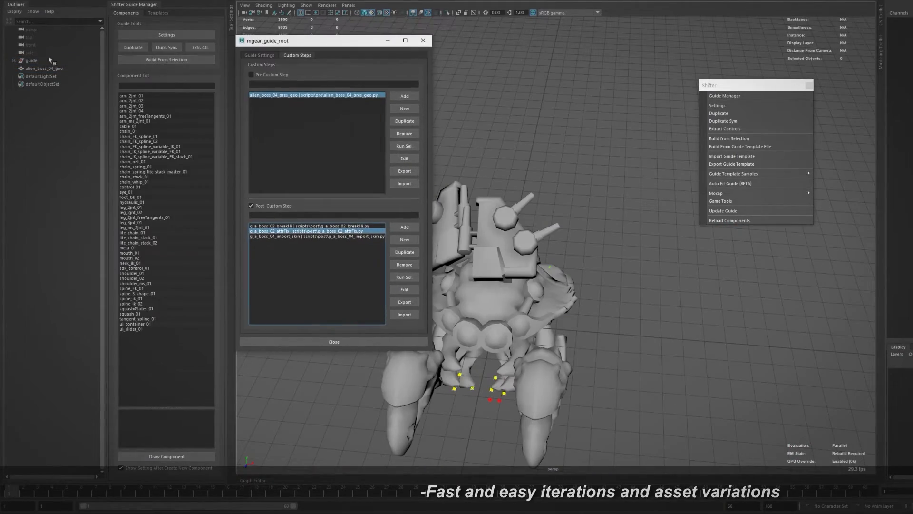
left_click(31, 60)
left_click(166, 60)
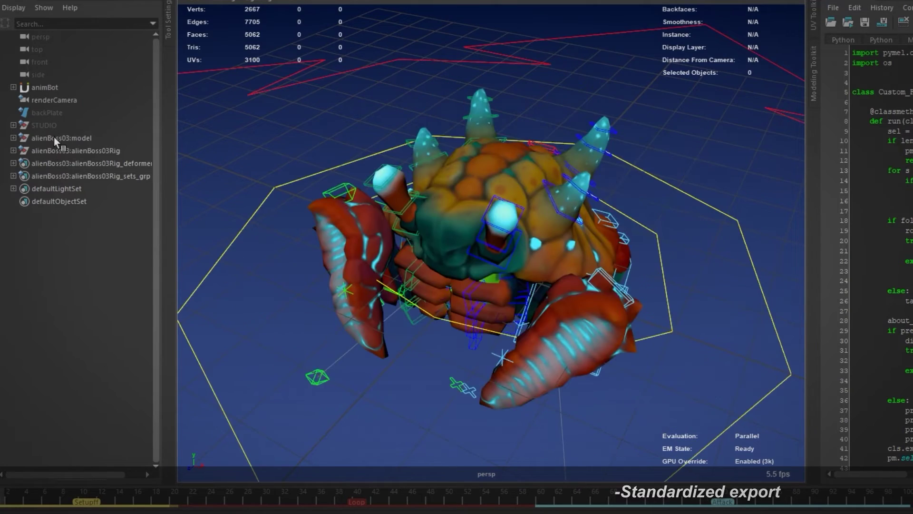
Step: Run the export script on alienBoss03:model, then isolate and expand the new model group
left_click(54, 138)
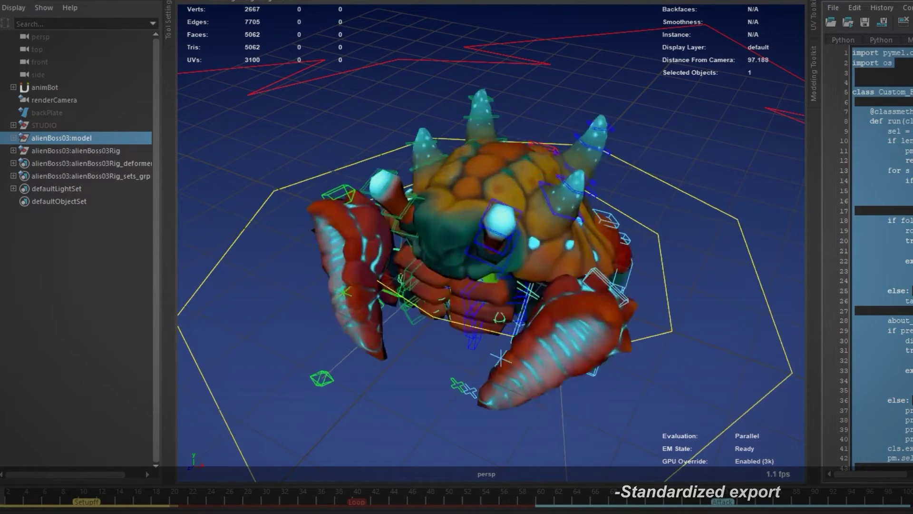
key("ctrl+Return")
left_click(892, 200)
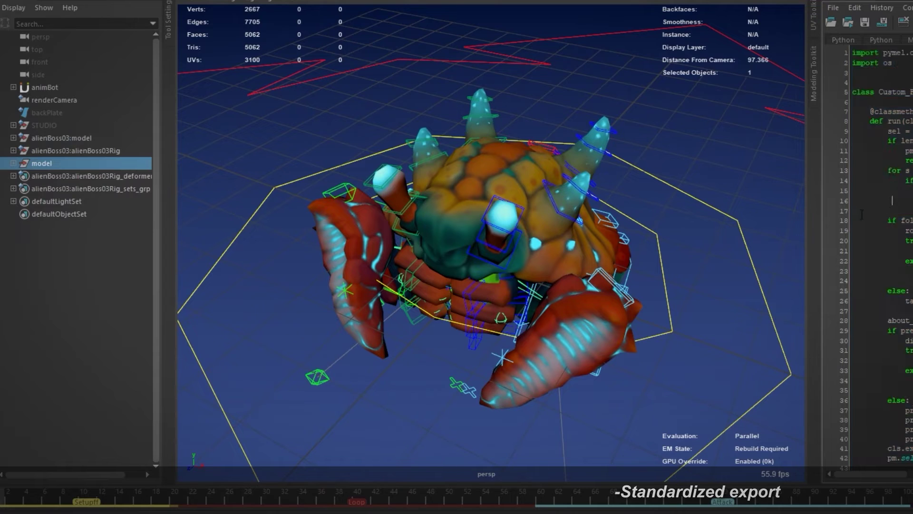
left_click(44, 164)
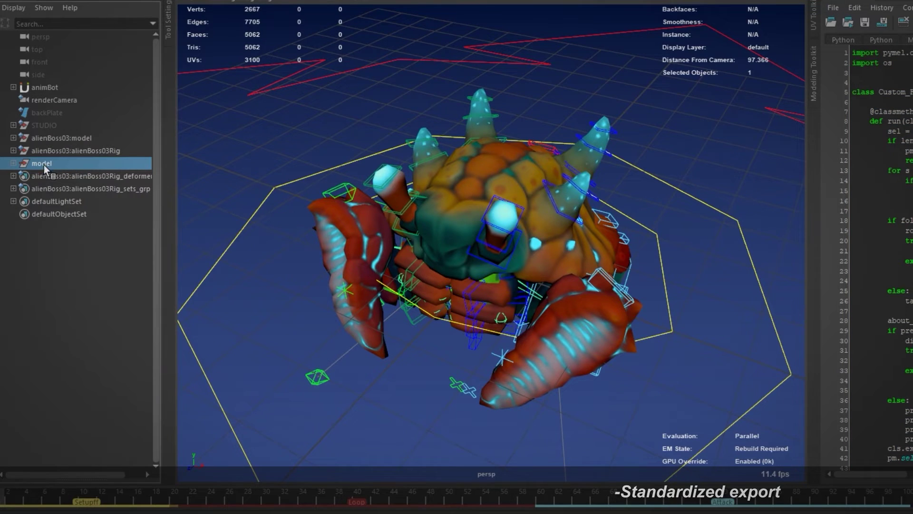
key("ctrl+1")
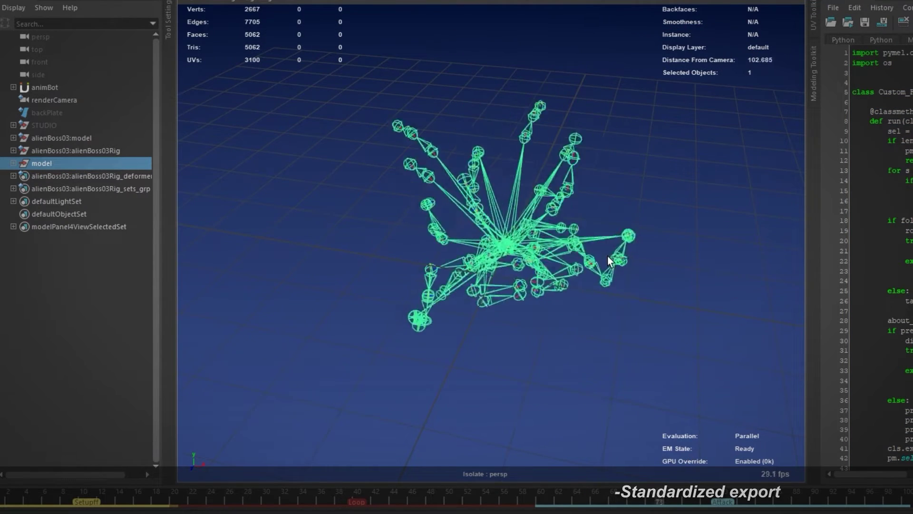
left_click(13, 163, "shift")
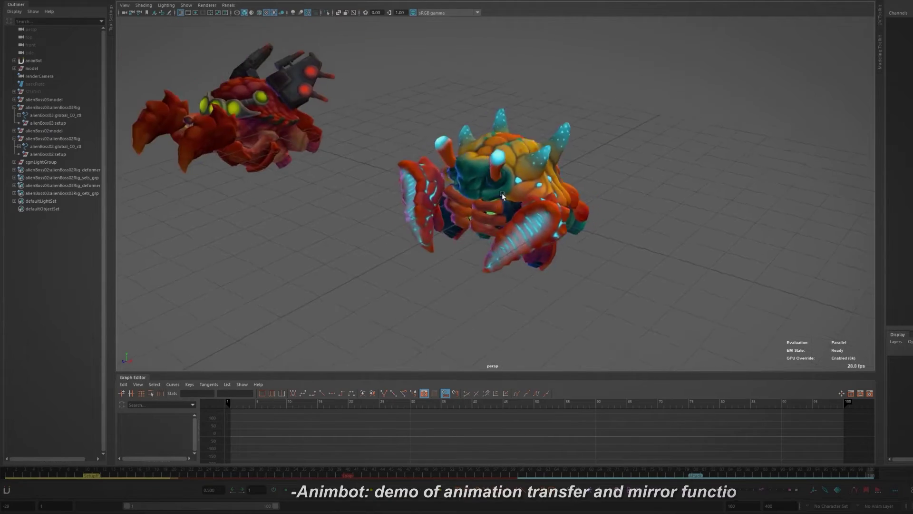
Step: Select the front creature's controls and play both creatures from the first frame
mouse_move(318, 71)
left_mouse_down()
mouse_move(692, 353)
mouse_move(601, 324)
left_mouse_up()
key("alt+shift+v")
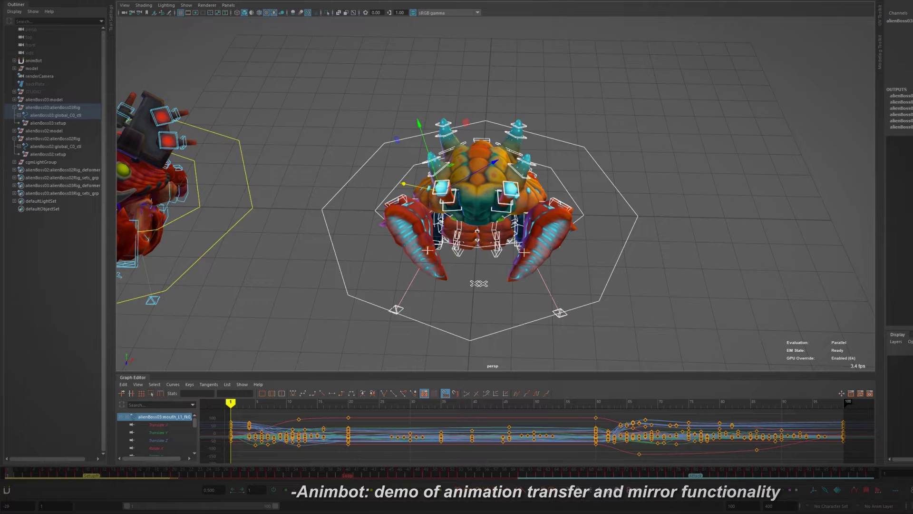
left_click_drag(493, 214, 400, 215, "alt")
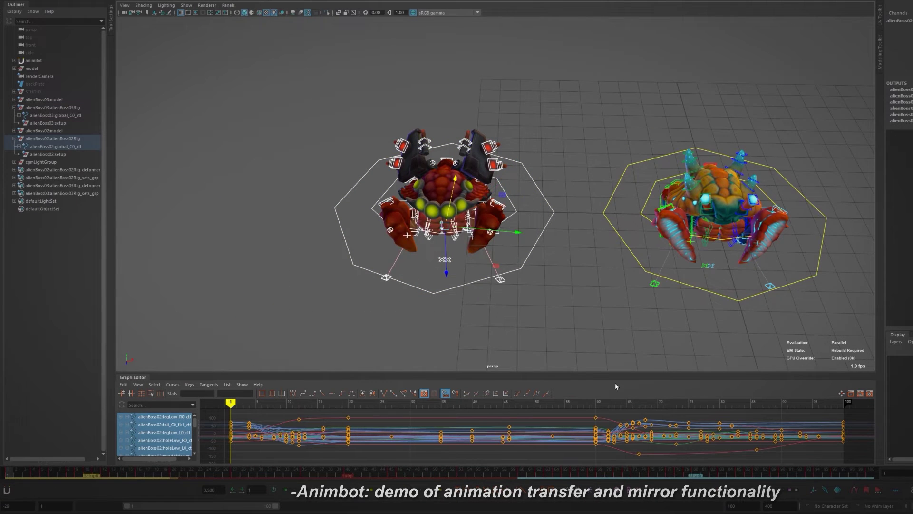
scroll(621, 290, "up", 3)
left_click_drag(621, 291, 597, 234, "alt")
key("alt+v")
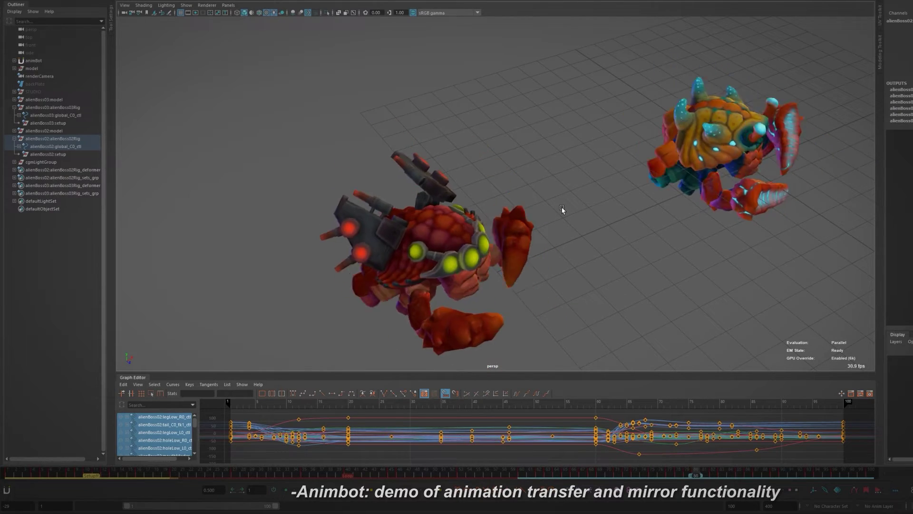
key("alt+v")
key("f")
Step: Select the left creature's controls over the full frame range and play the transferred animation
left_click_drag(295, 87, 657, 345)
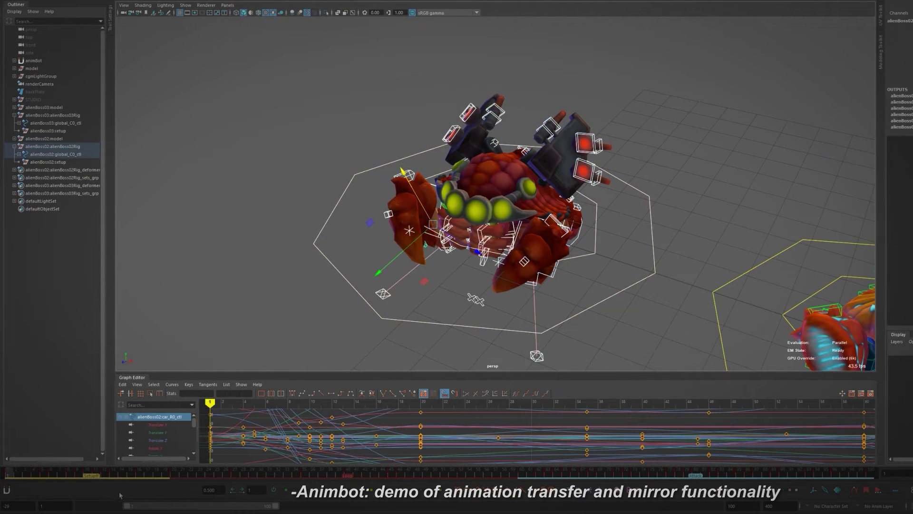
left_click_drag(11, 475, 843, 489, "shift")
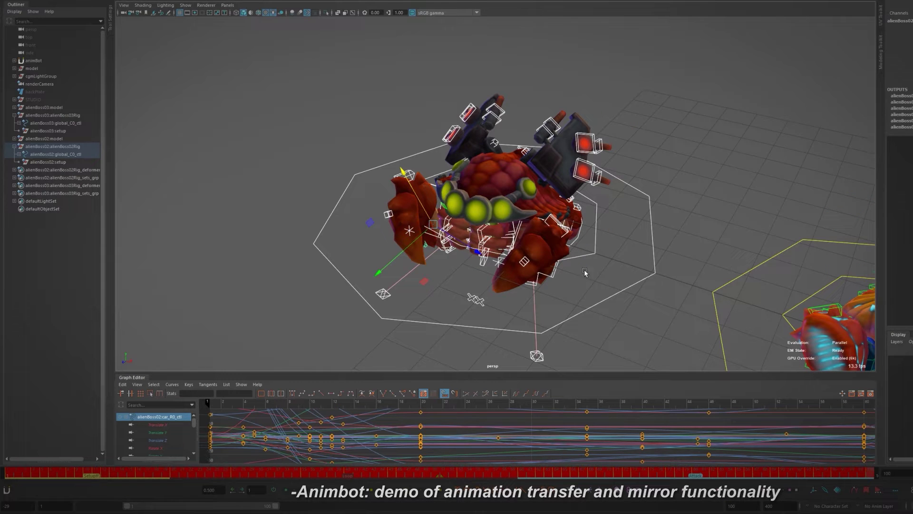
left_click(664, 144)
key("alt+v")
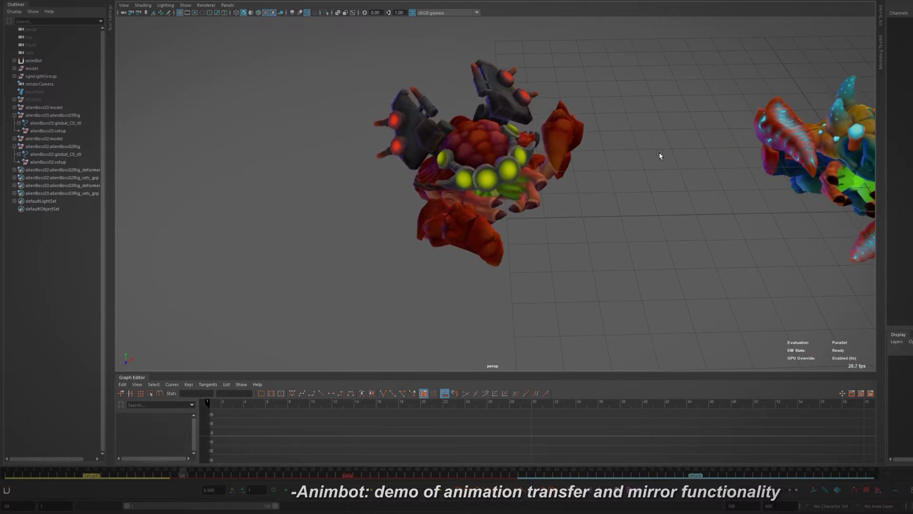
middle_click_drag(677, 174, 611, 189, "alt")
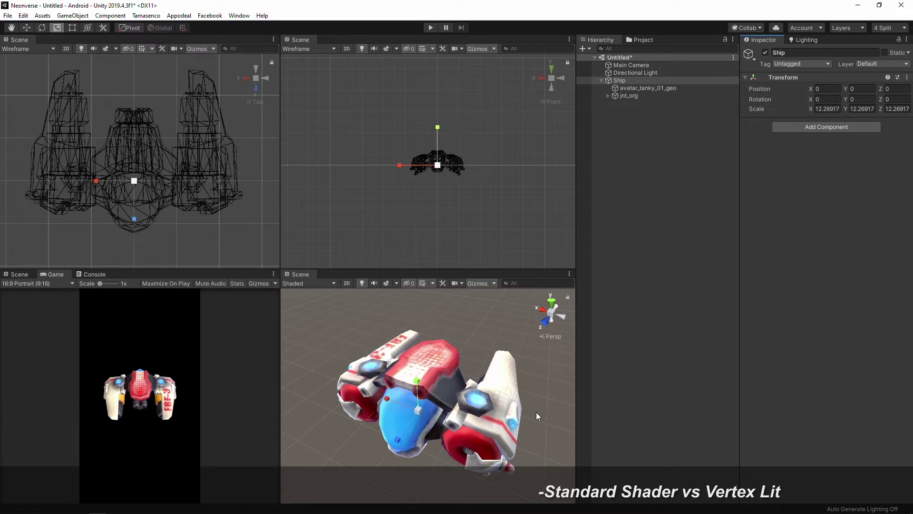
left_click_drag(527, 405, 534, 393, "alt")
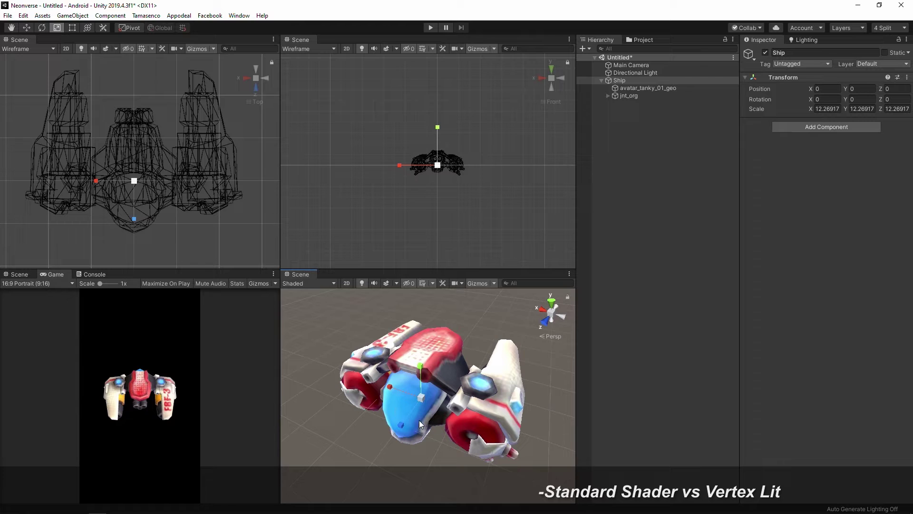
left_click_drag(445, 392, 456, 387, "alt")
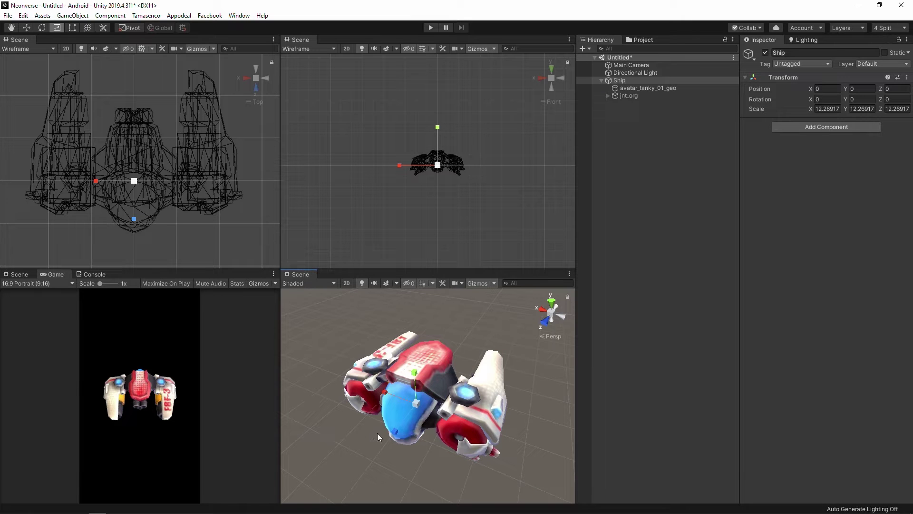
Step: Scale the Ship down uniformly to about 5.81 on X, Y and Z
left_click_drag(422, 409, 412, 425)
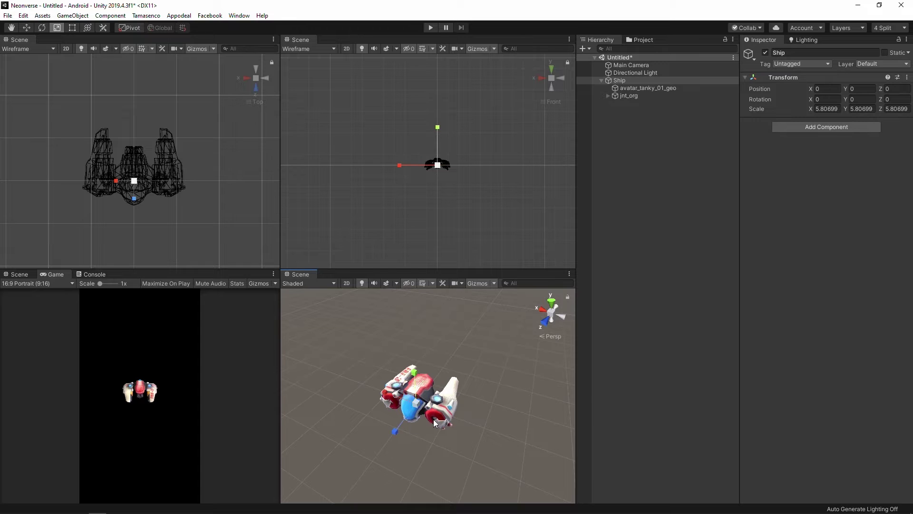
scroll(438, 423, "up", 2)
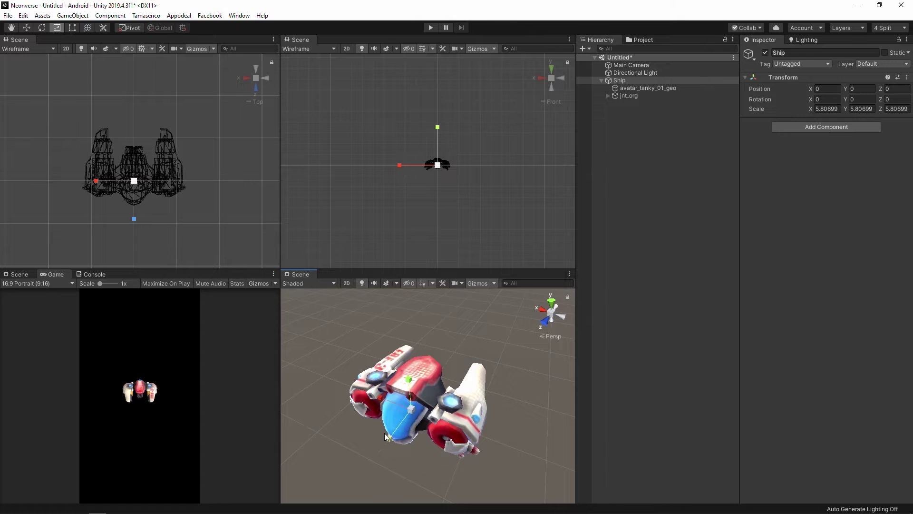
scroll(397, 425, "up", 3)
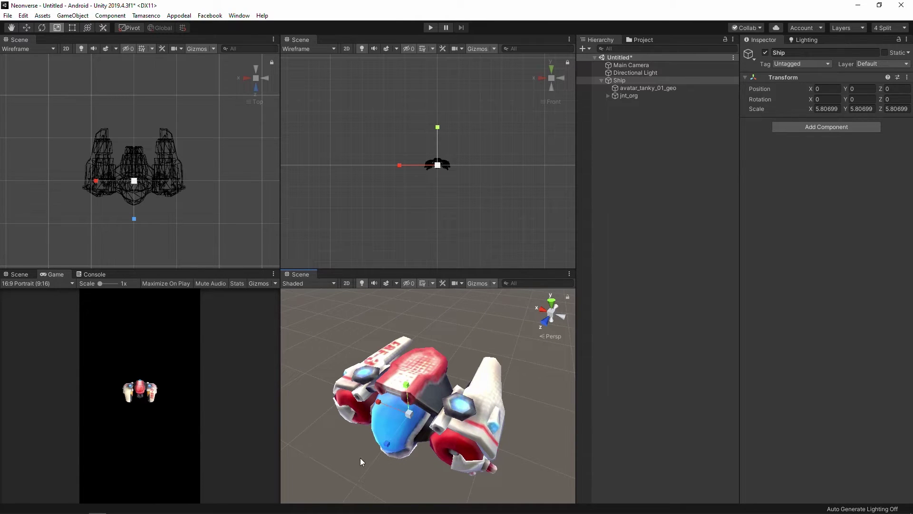
scroll(479, 397, "down", 3)
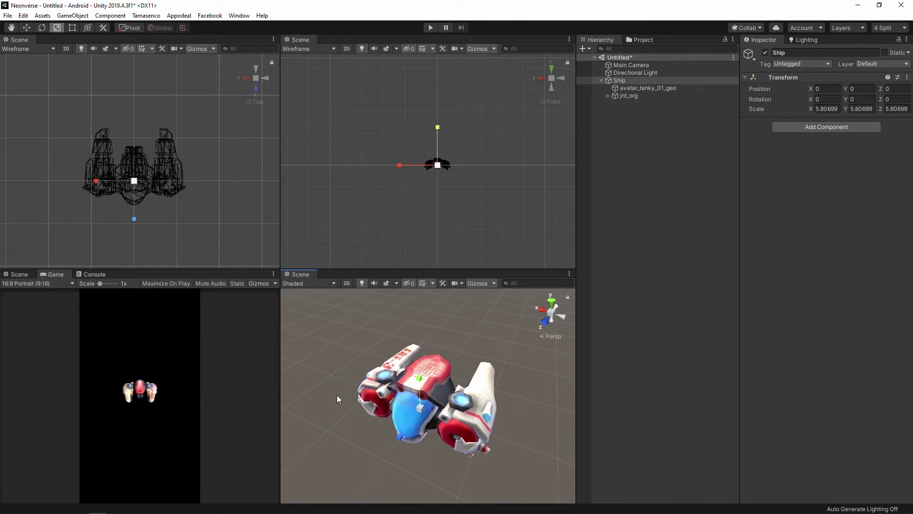
Step: Open the Graphics project settings and turn off Use Defaults for the Low and Medium tiers
left_click(24, 14)
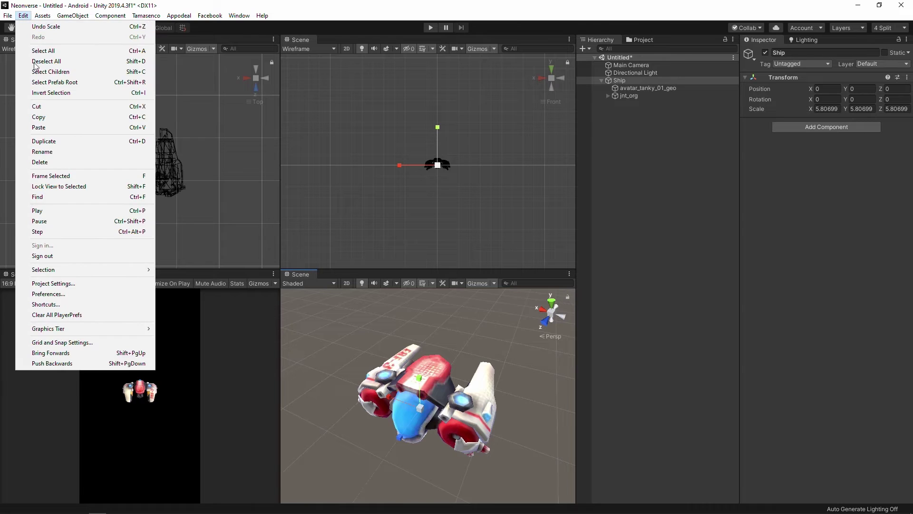
left_click(81, 285)
left_click(264, 115)
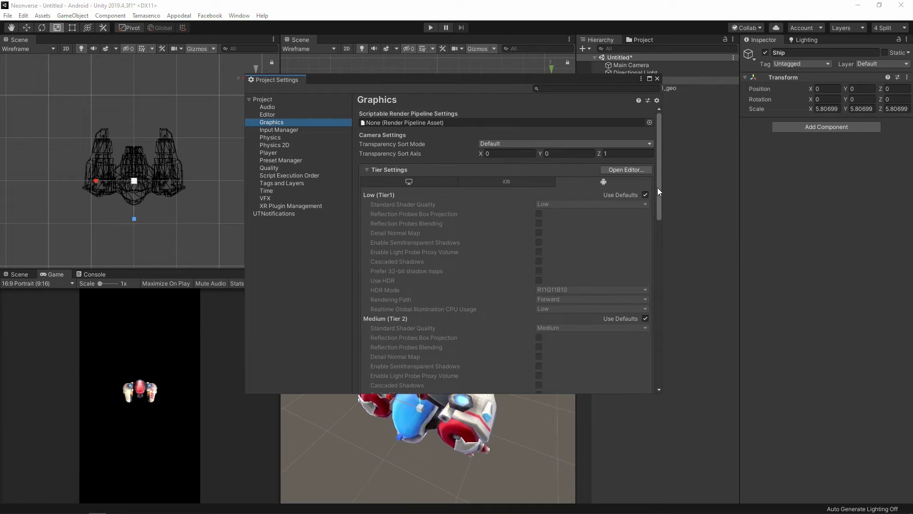
scroll(658, 188, "down", 2)
left_click(645, 166)
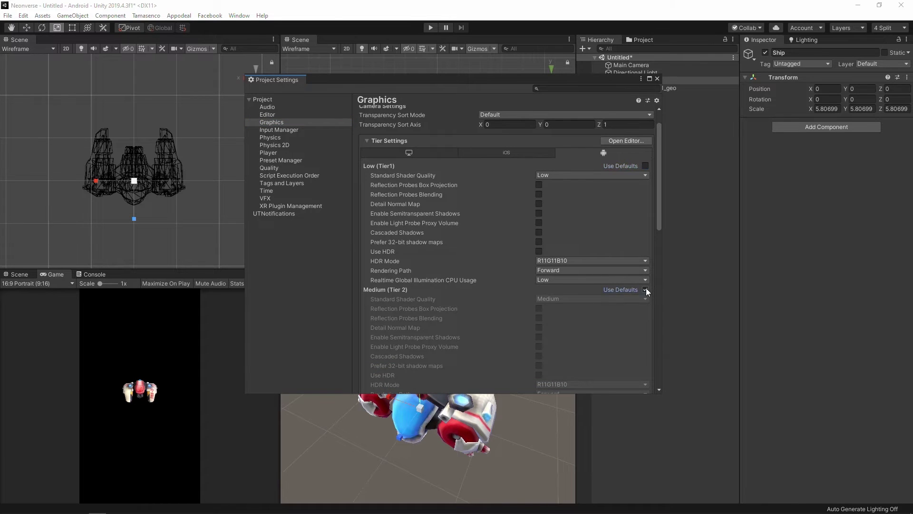
left_click(646, 289)
left_click_drag(659, 199, 660, 261)
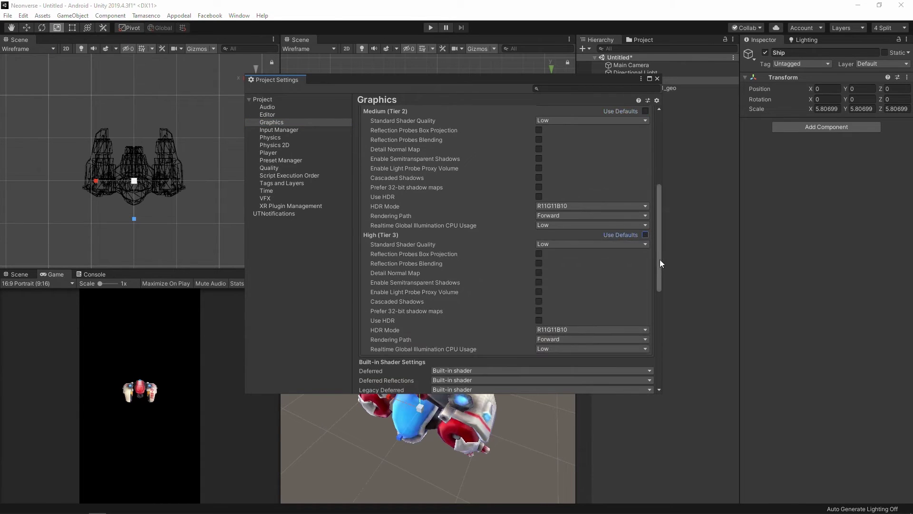
scroll(662, 247, "up", 5)
scroll(631, 228, "down", 2)
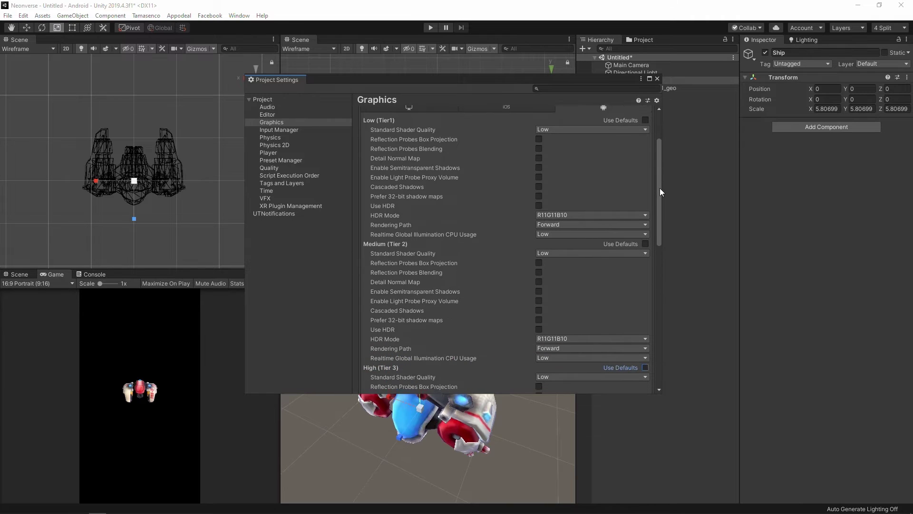
left_click_drag(661, 188, 661, 192)
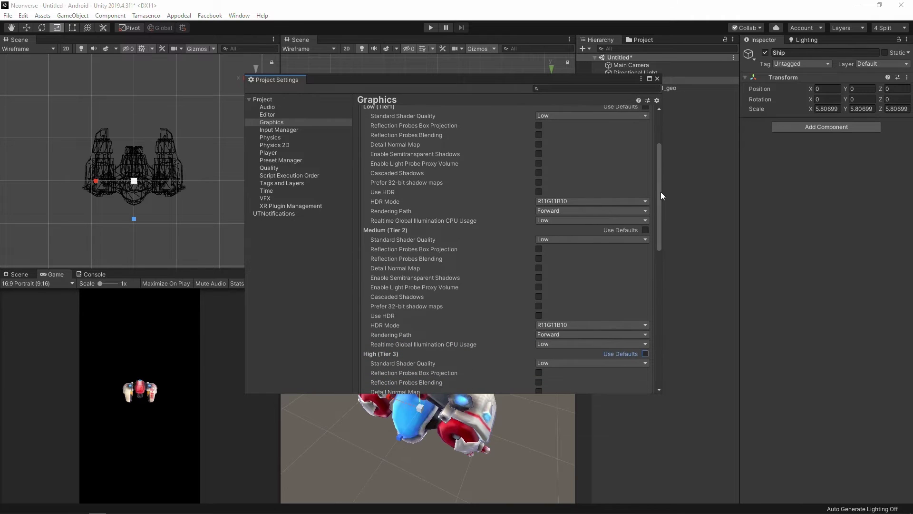
Step: Set the tiers' rendering paths to Legacy Vertex Lit and close the settings
left_click(564, 211)
key("Escape")
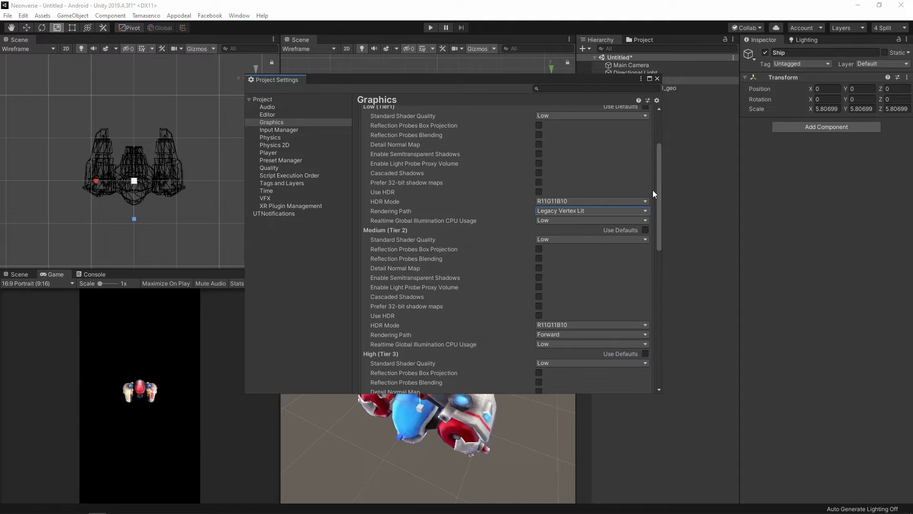
left_click_drag(661, 213, 629, 241)
left_click(567, 254)
left_click(573, 284)
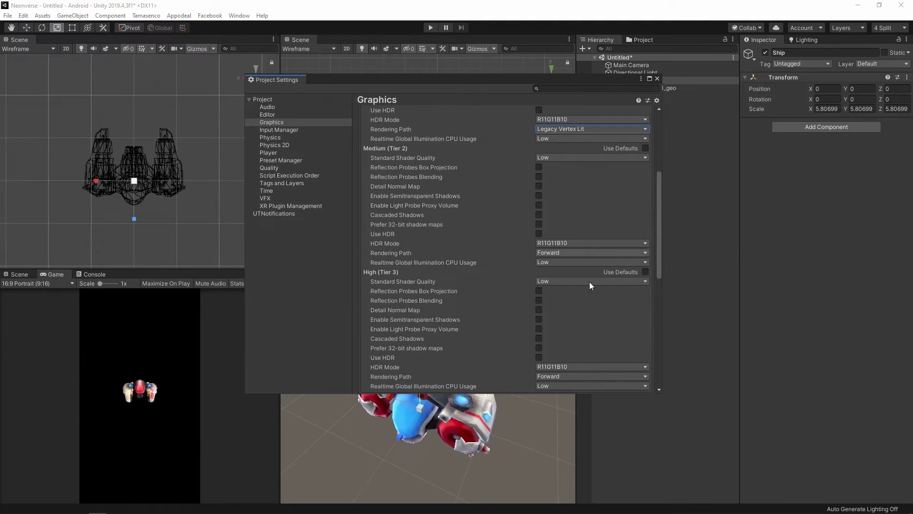
left_click_drag(661, 210, 660, 248)
left_click(561, 261)
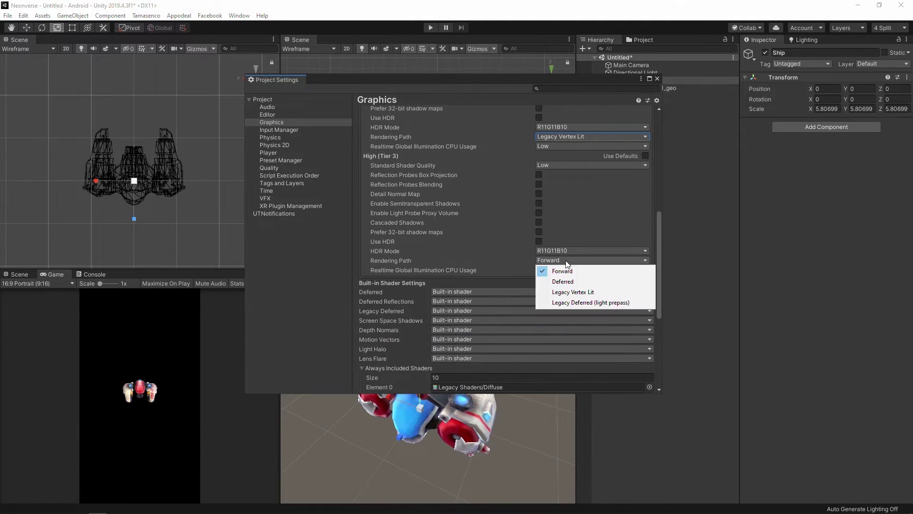
left_click(587, 292)
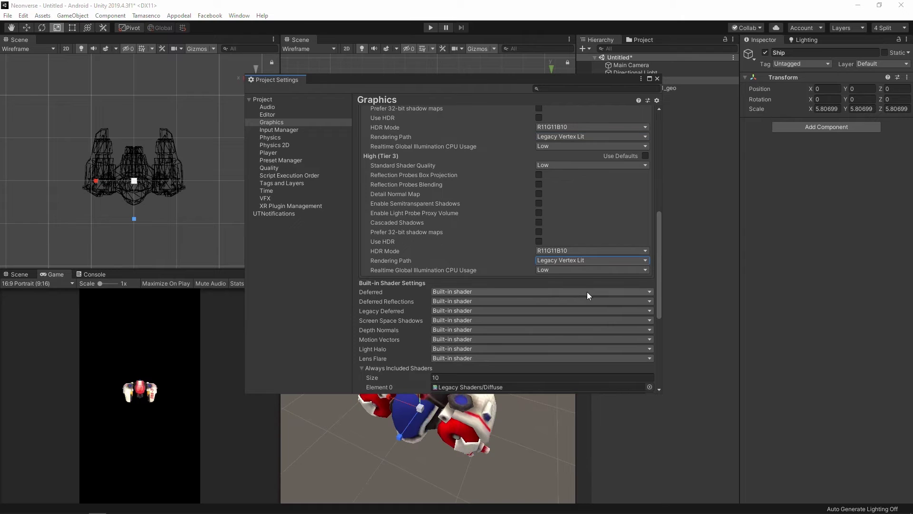
left_click(658, 79)
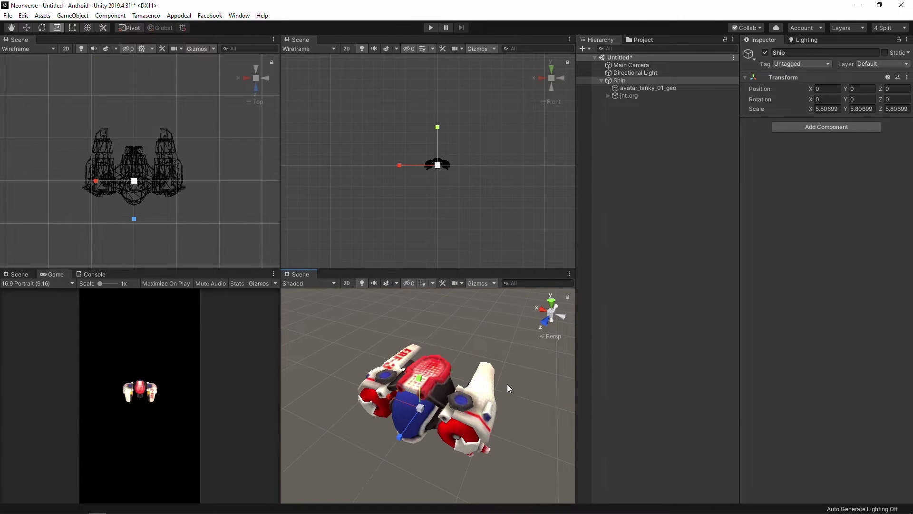
Step: Orbit the Scene view around the ship to inspect its vertex-lit shading
left_click_drag(508, 384, 505, 381, "alt")
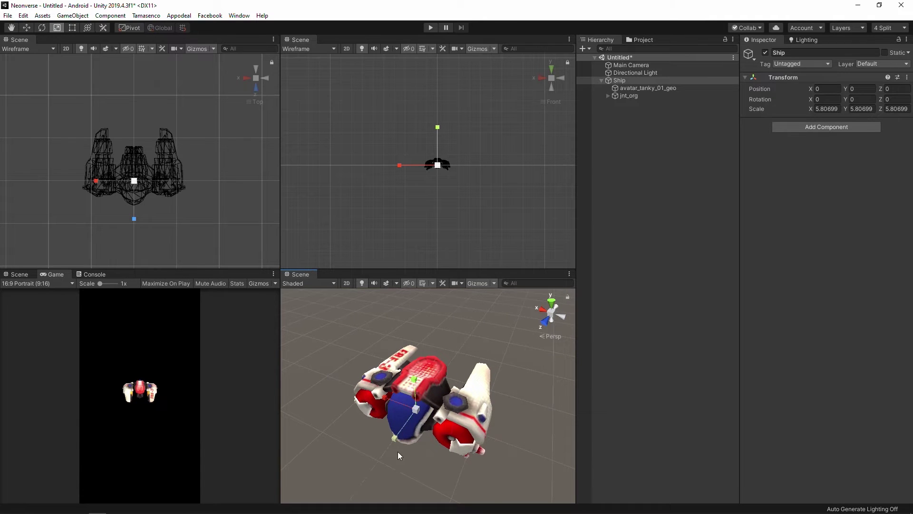
left_click_drag(397, 452, 376, 365, "alt")
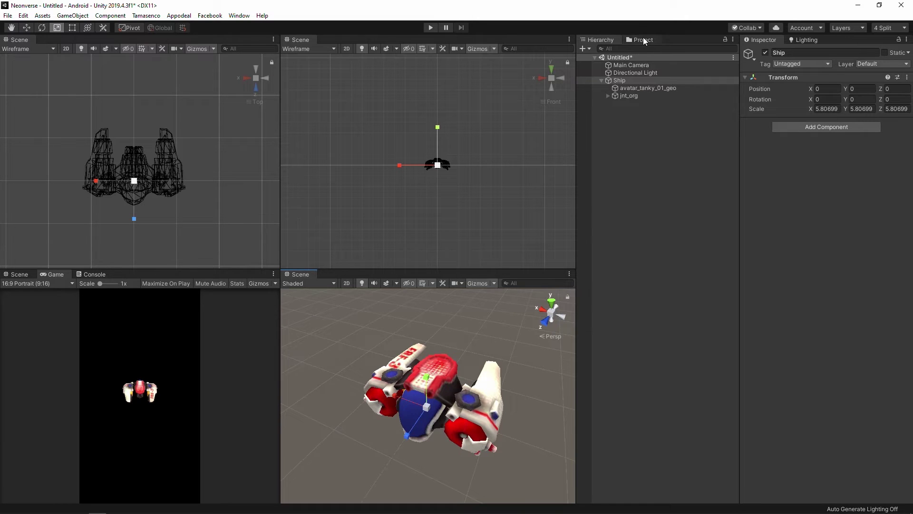
left_click_drag(503, 388, 483, 390, "alt")
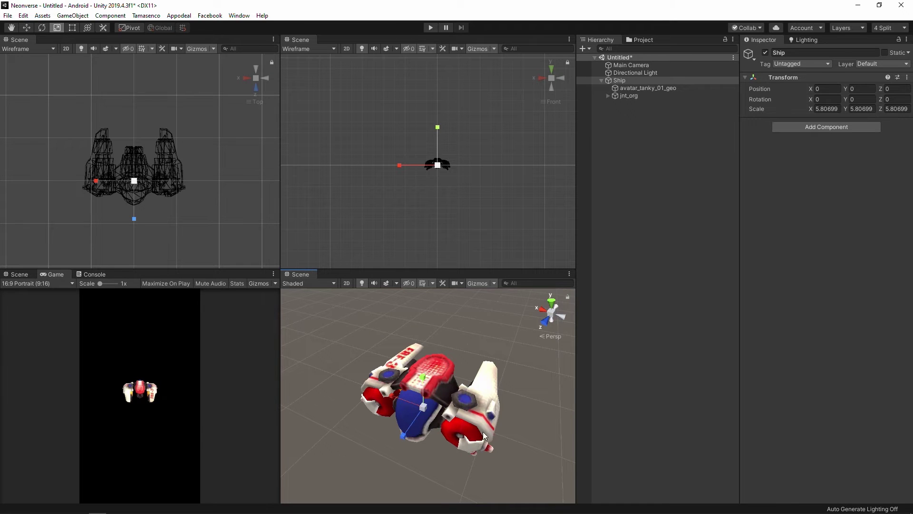
left_click_drag(472, 422, 400, 442, "alt")
scroll(438, 446, "up", 2)
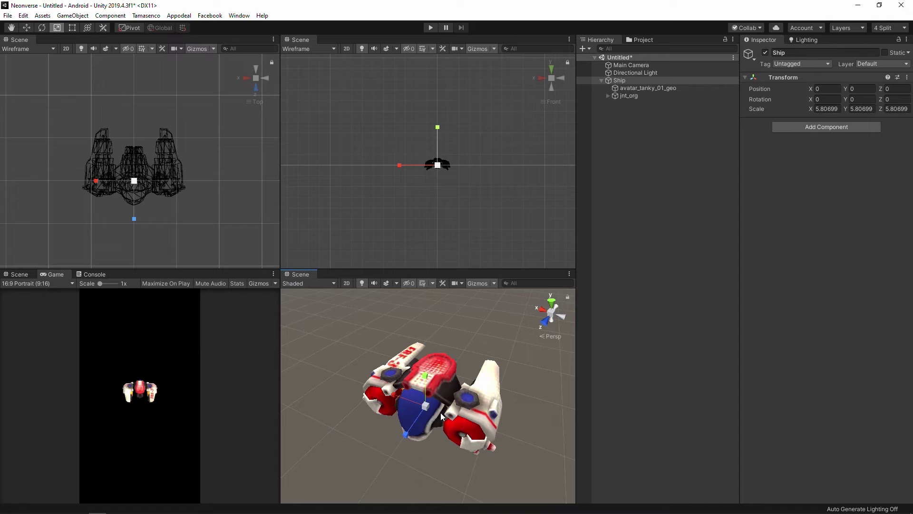
left_click_drag(441, 413, 427, 436, "alt")
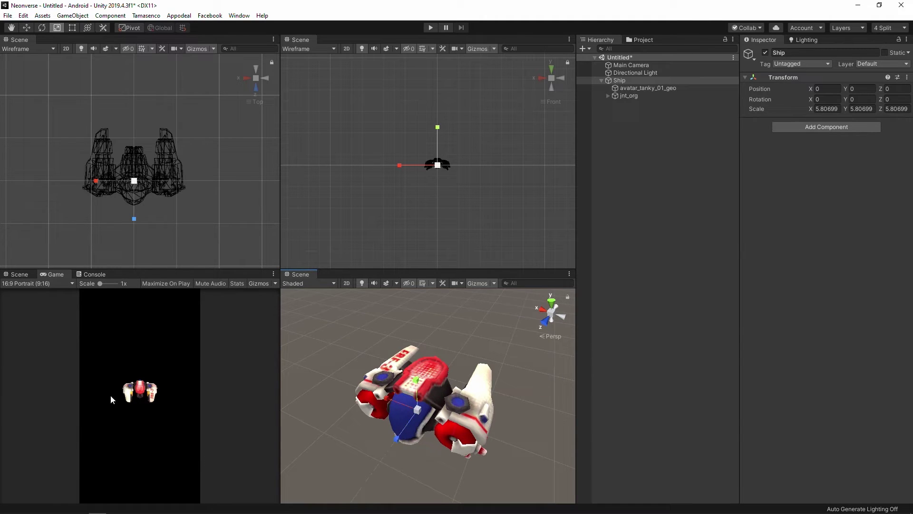
Step: Apply the Ship1Vert material from Materials/Unite to the ship, then orbit to check it
left_click(643, 39)
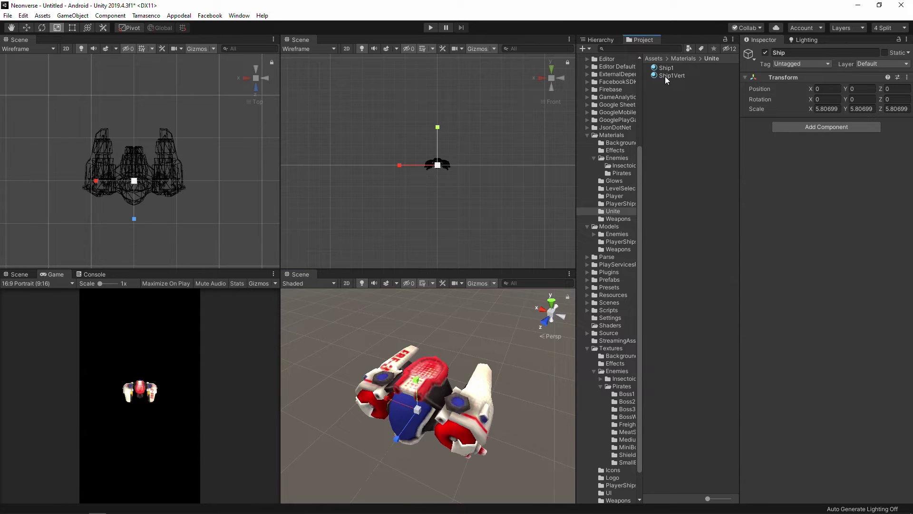
left_click(667, 77)
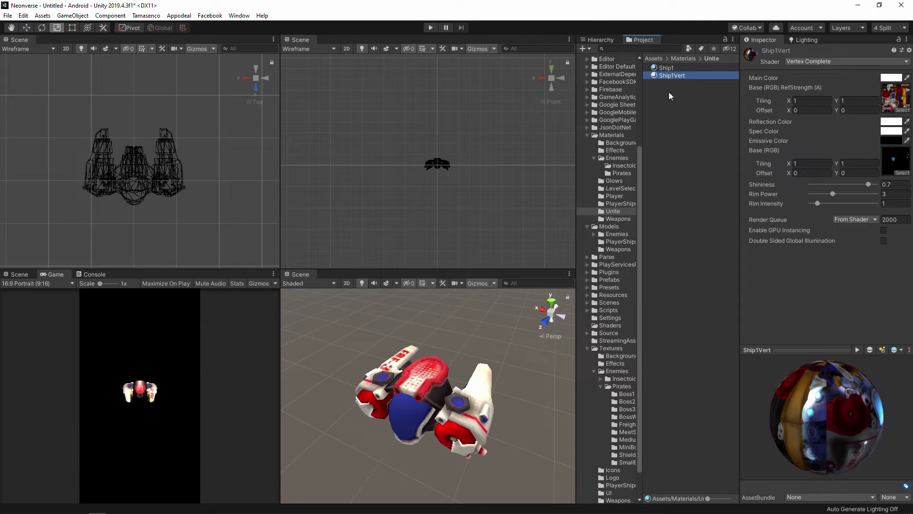
left_click_drag(666, 78, 424, 403)
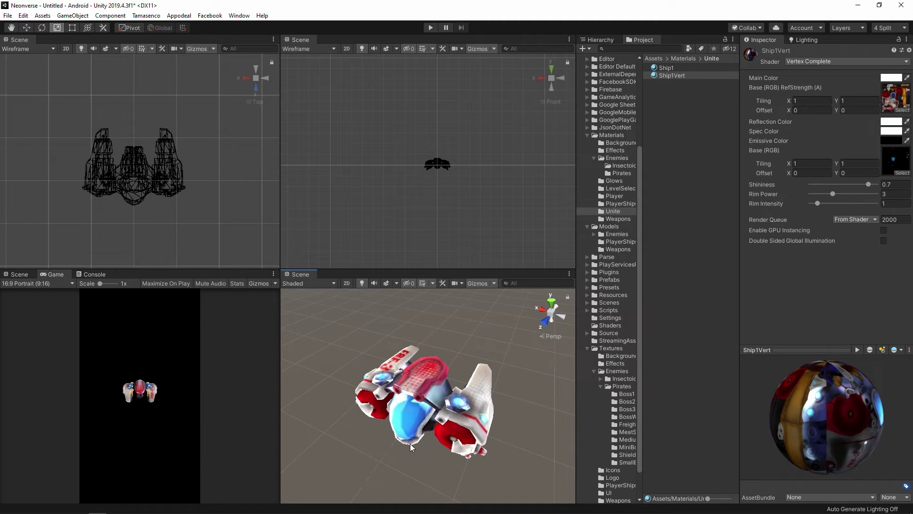
mouse_move(412, 444)
left_mouse_down("alt")
mouse_move(525, 391)
mouse_move(433, 419)
left_mouse_up("alt")
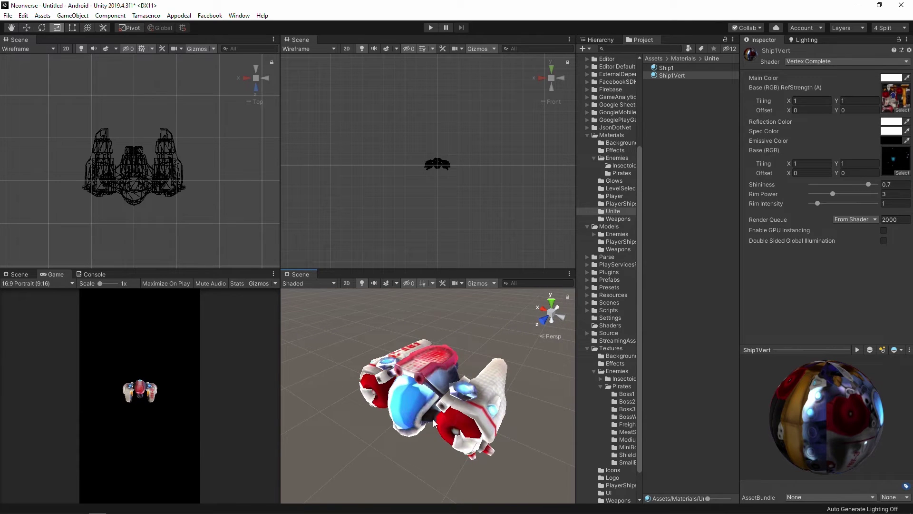
scroll(413, 389, "up", 2)
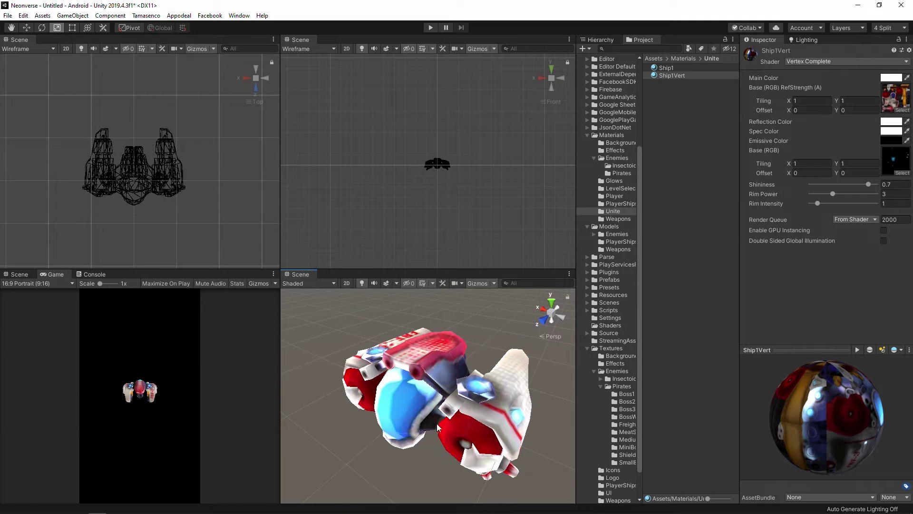
left_click_drag(436, 423, 466, 376, "alt")
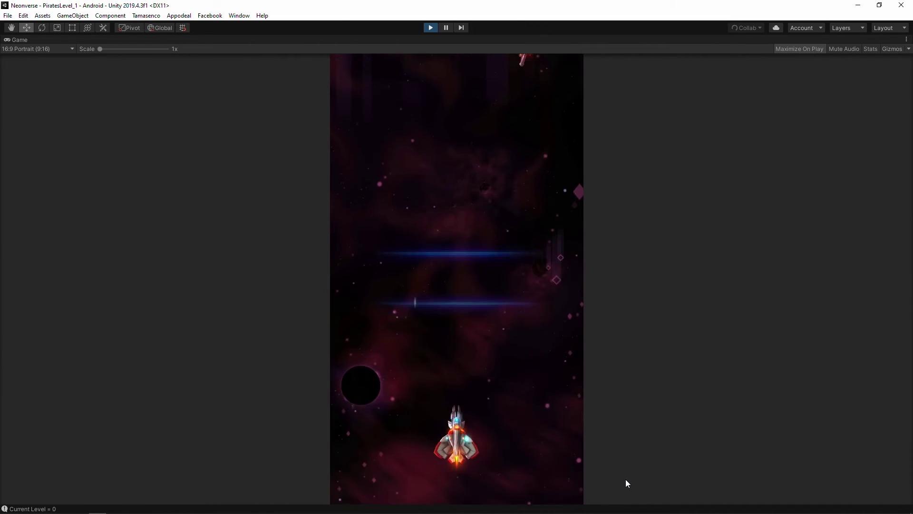
Step: Steer the player ship left, then pause the game to get the four-pane layout back
mouse_move(469, 448)
left_mouse_down()
mouse_move(431, 469)
mouse_move(400, 453)
mouse_move(471, 443)
mouse_move(449, 437)
left_mouse_up()
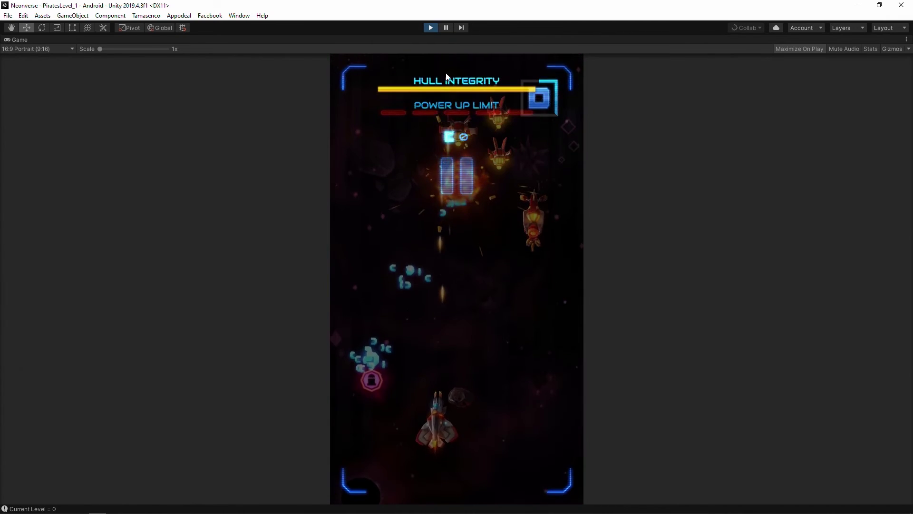
left_click(447, 27)
Step: Pan across the battle and select the pirate freighter to review its Skinned Mesh Renderer
middle_click_drag(459, 351, 445, 377)
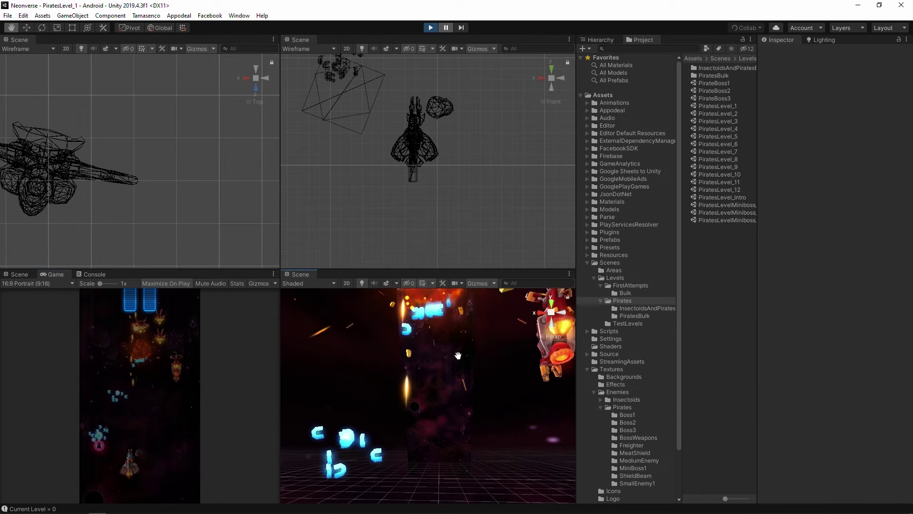
scroll(448, 381, "down", 3)
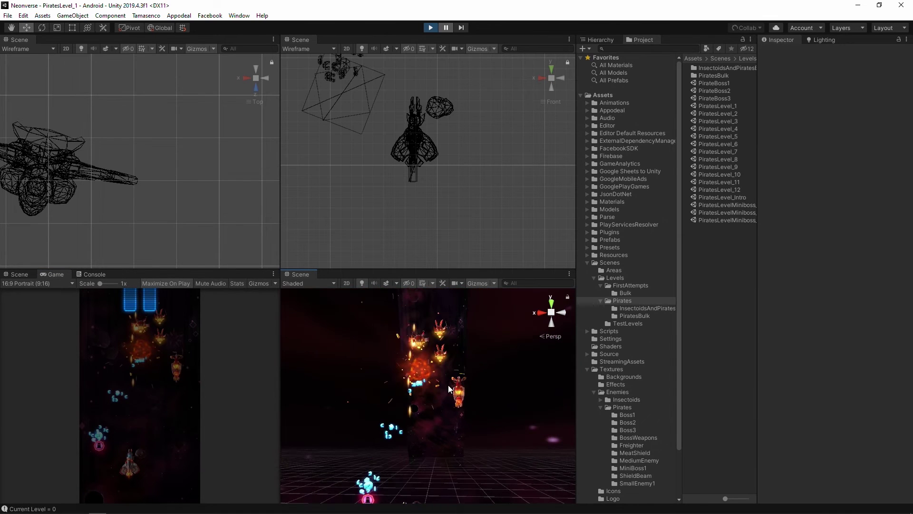
mouse_move(491, 376)
middle_mouse_down()
mouse_move(463, 396)
mouse_move(419, 385)
mouse_move(428, 361)
middle_mouse_up()
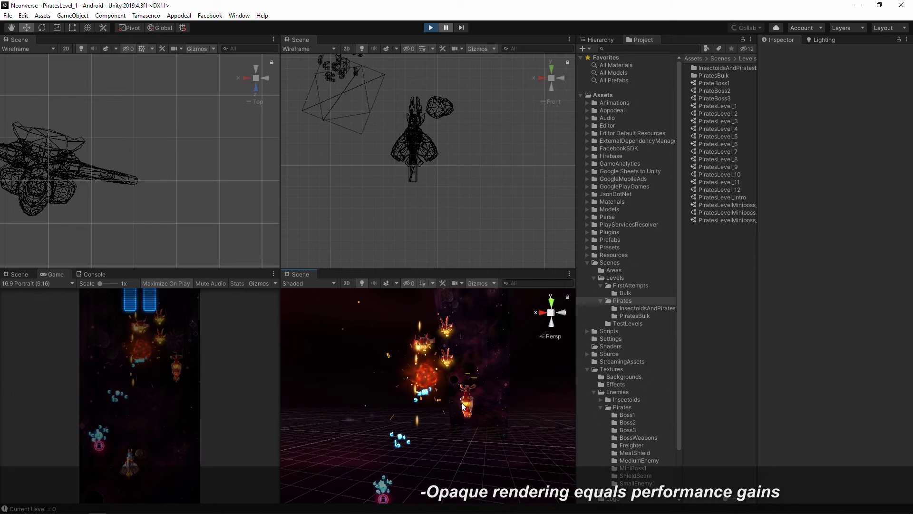
scroll(467, 403, "up", 3)
scroll(418, 385, "up", 2)
scroll(429, 360, "up", 2)
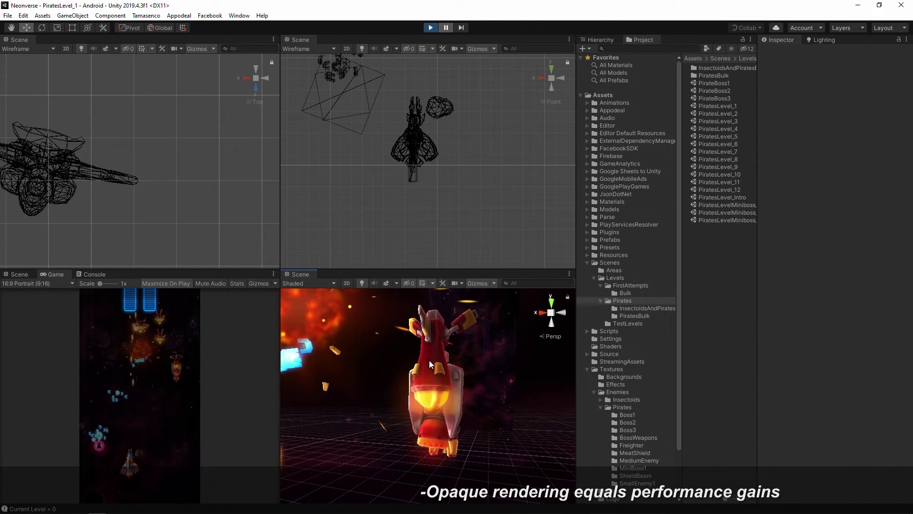
left_click(433, 338)
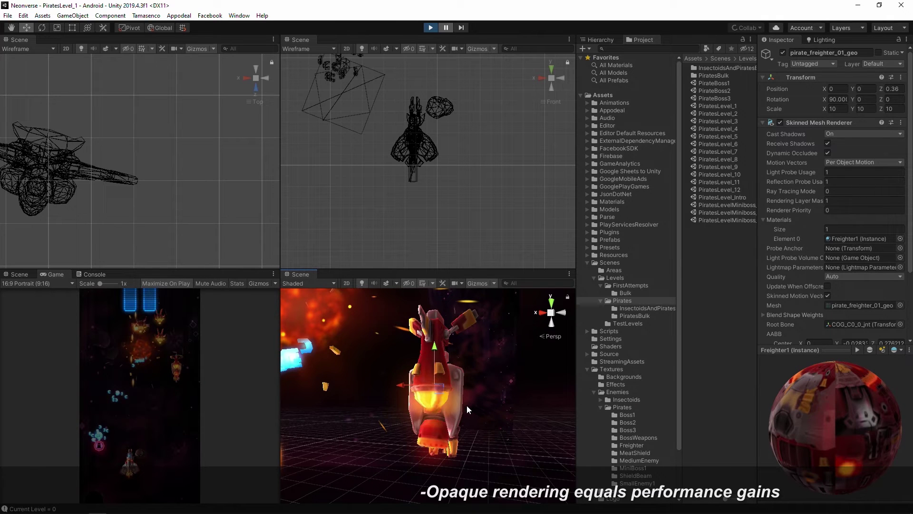
scroll(467, 406, "down", 3)
middle_click_drag(458, 370, 481, 406)
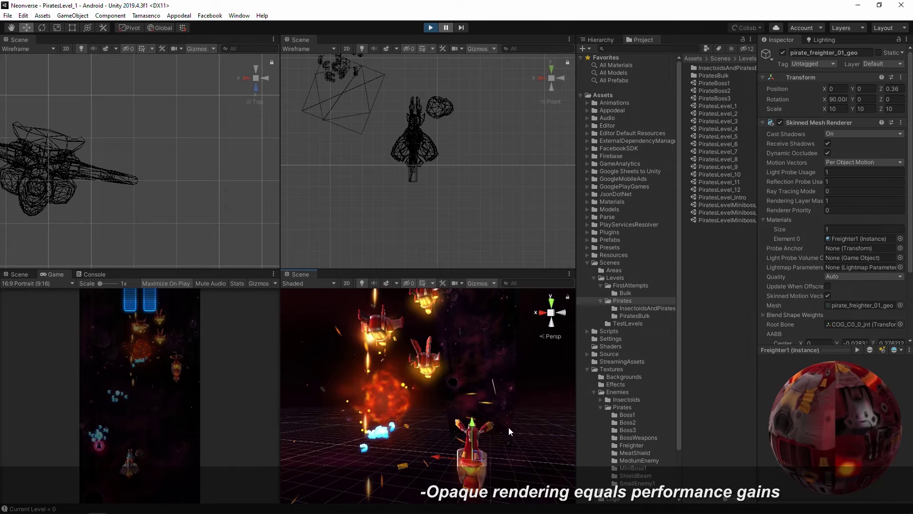
middle_click_drag(507, 436, 464, 394)
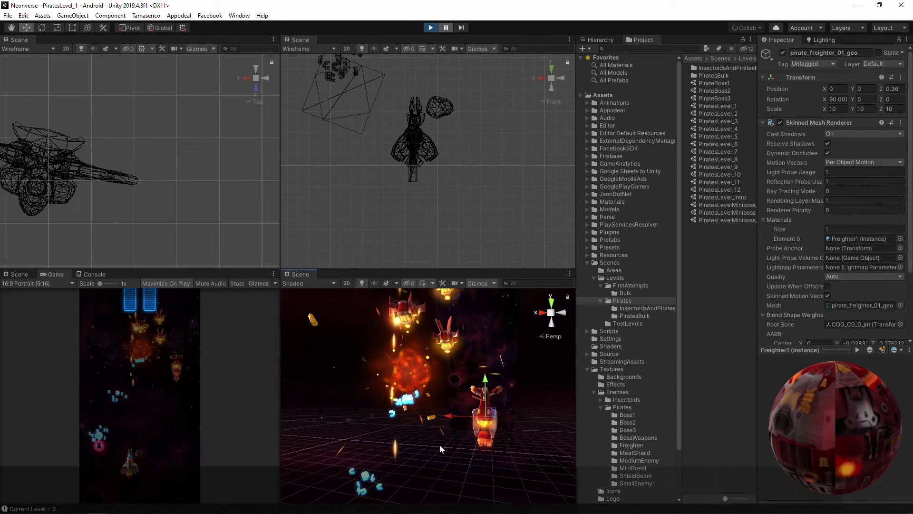
middle_click_drag(438, 448, 450, 439)
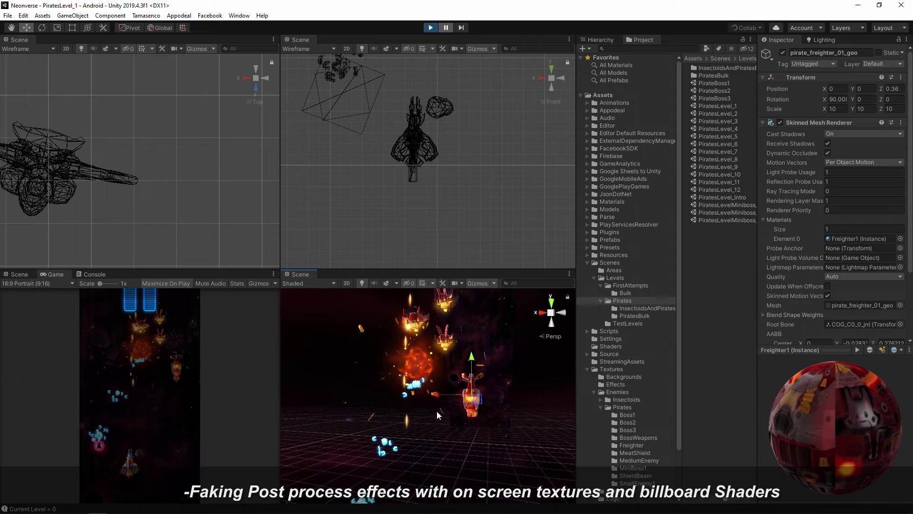
scroll(434, 430, "up", 3)
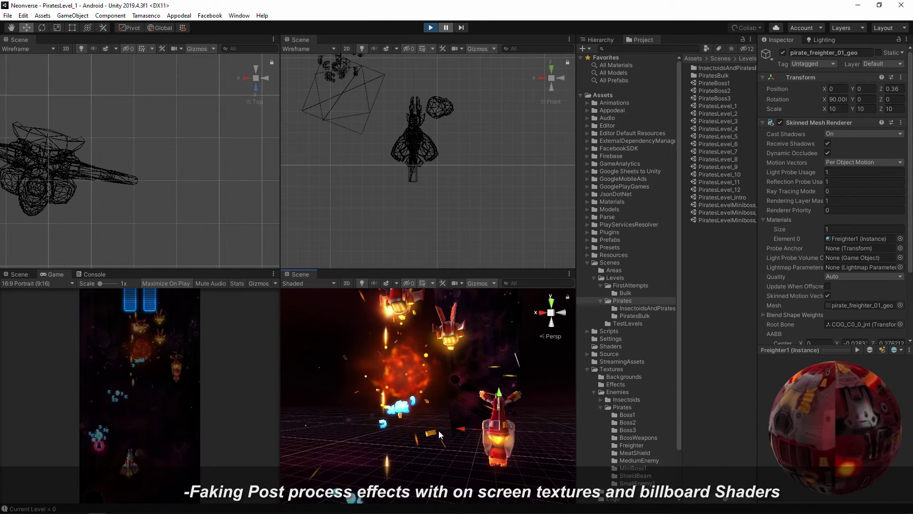
middle_click_drag(460, 433, 447, 418)
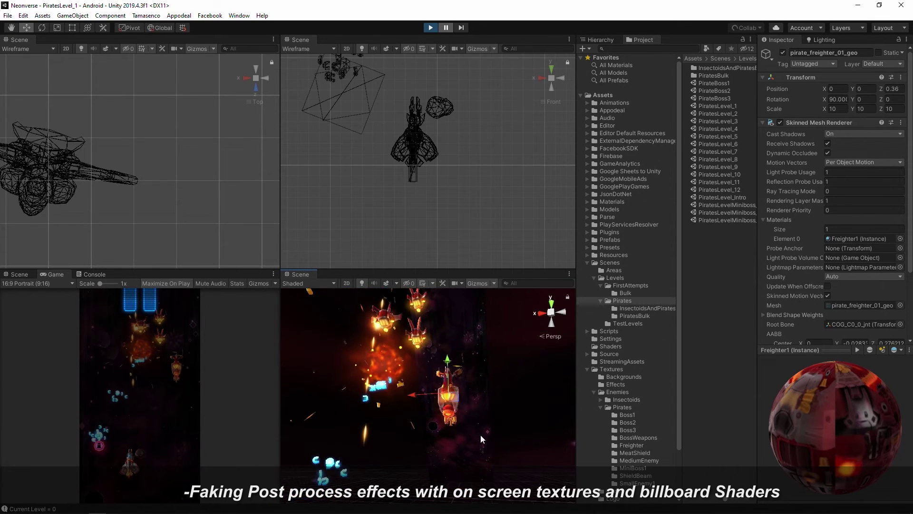
scroll(481, 429, "up", 1)
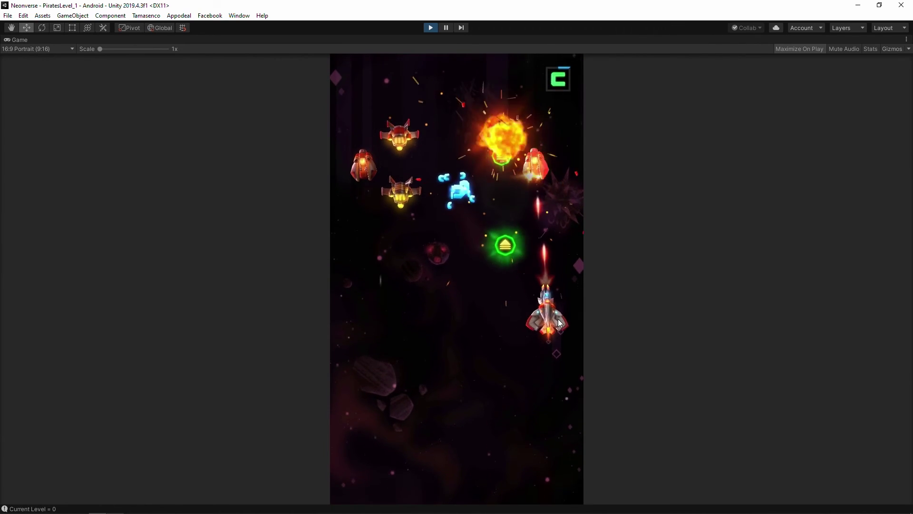
Step: Steer the player ship toward the lower left in the maximized Game view
mouse_move(511, 275)
left_mouse_down()
mouse_move(381, 357)
mouse_move(385, 329)
mouse_move(452, 412)
mouse_move(483, 401)
mouse_move(360, 386)
mouse_move(470, 416)
mouse_move(461, 314)
mouse_move(464, 332)
mouse_move(397, 408)
mouse_move(287, 419)
mouse_move(386, 349)
mouse_move(328, 373)
mouse_move(397, 330)
mouse_move(321, 271)
mouse_move(500, 279)
mouse_move(425, 249)
mouse_move(359, 252)
mouse_move(405, 403)
mouse_move(360, 454)
mouse_move(379, 393)
mouse_move(416, 425)
mouse_move(313, 426)
mouse_move(537, 420)
mouse_move(486, 414)
mouse_move(485, 367)
mouse_move(436, 347)
mouse_move(367, 349)
mouse_move(452, 386)
mouse_move(509, 385)
mouse_move(492, 405)
mouse_move(435, 343)
mouse_move(469, 382)
mouse_move(554, 448)
left_mouse_up()
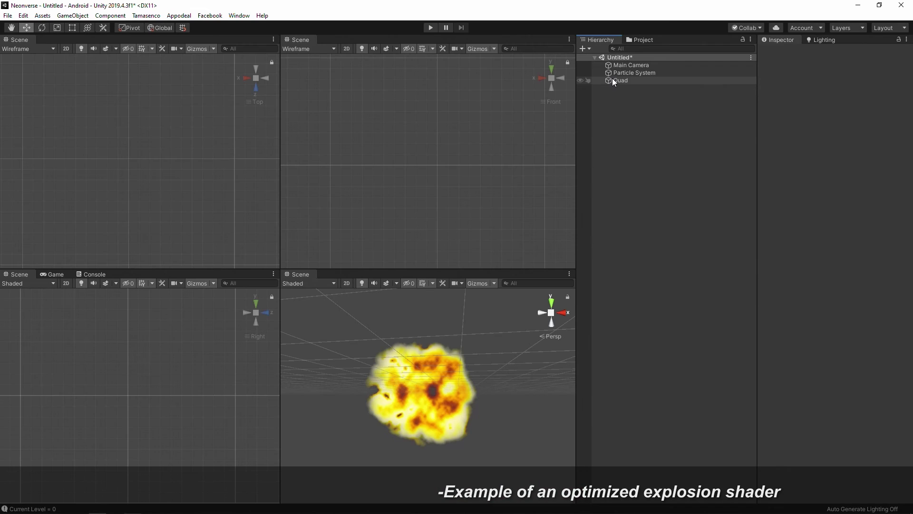
Step: Make the Quad's PathExplosion tint pure white, then restart the Particle System explosion
left_click(612, 78)
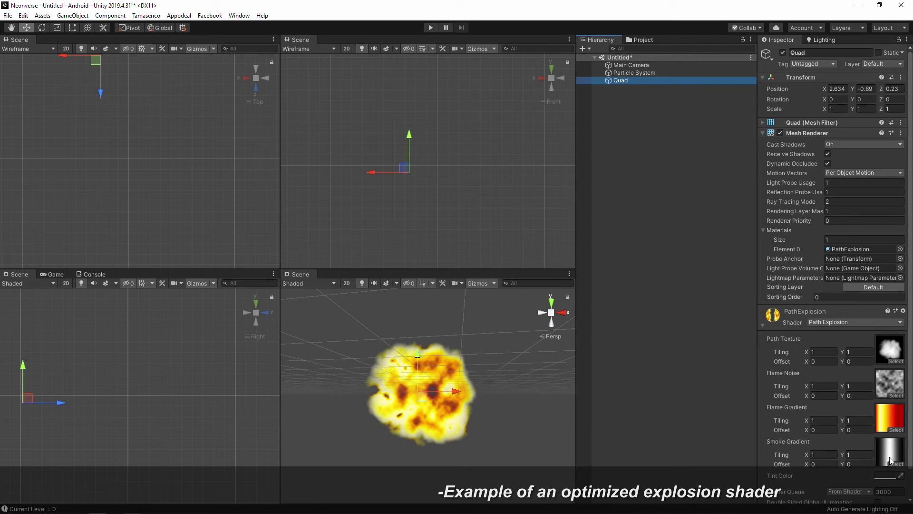
left_click(885, 476)
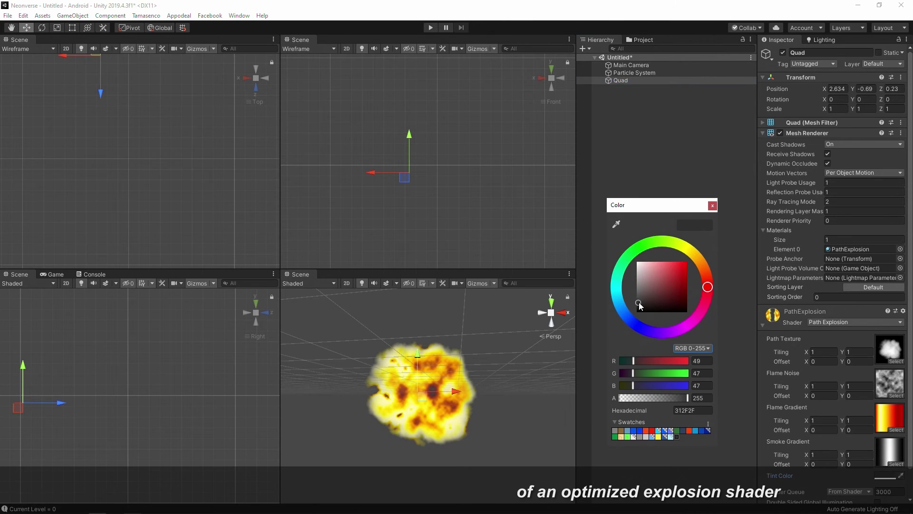
mouse_move(640, 304)
left_mouse_down()
mouse_move(636, 270)
mouse_move(627, 309)
mouse_move(627, 273)
mouse_move(624, 310)
left_mouse_up()
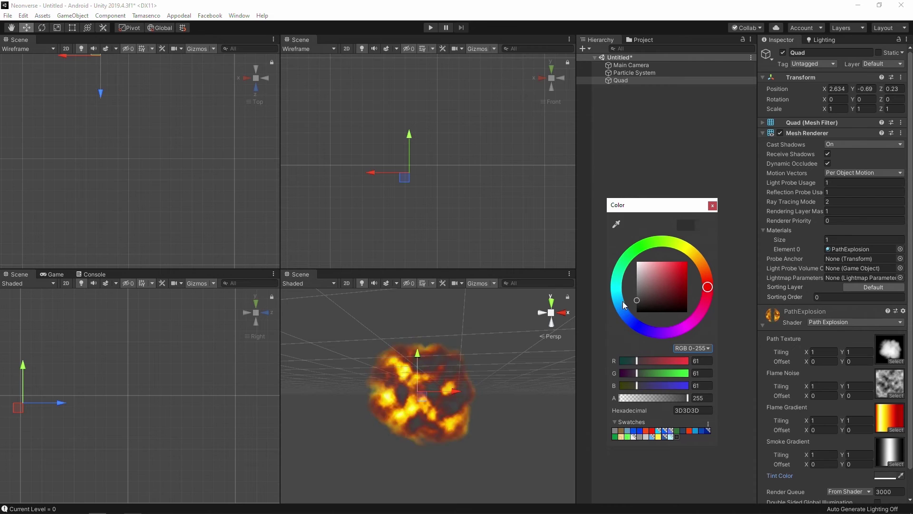
left_click_drag(623, 310, 624, 304)
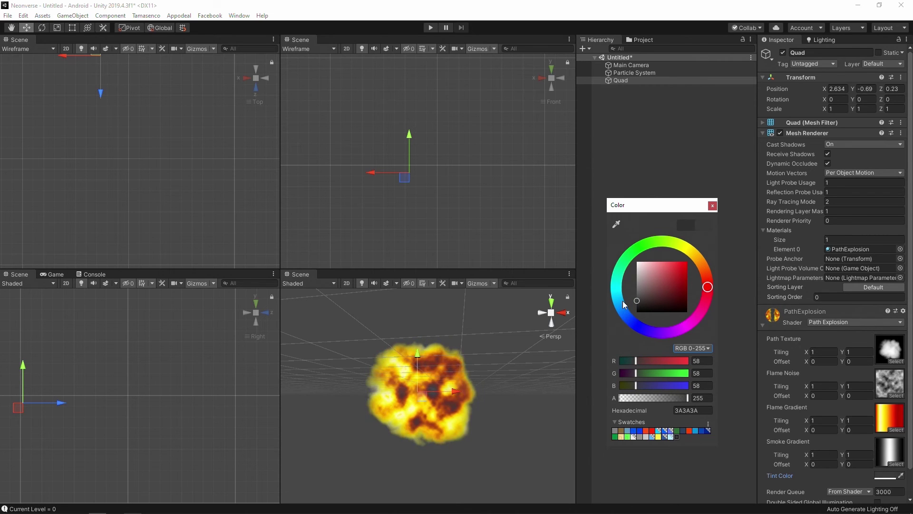
mouse_move(642, 299)
left_mouse_down()
mouse_move(634, 269)
mouse_move(627, 312)
left_mouse_up()
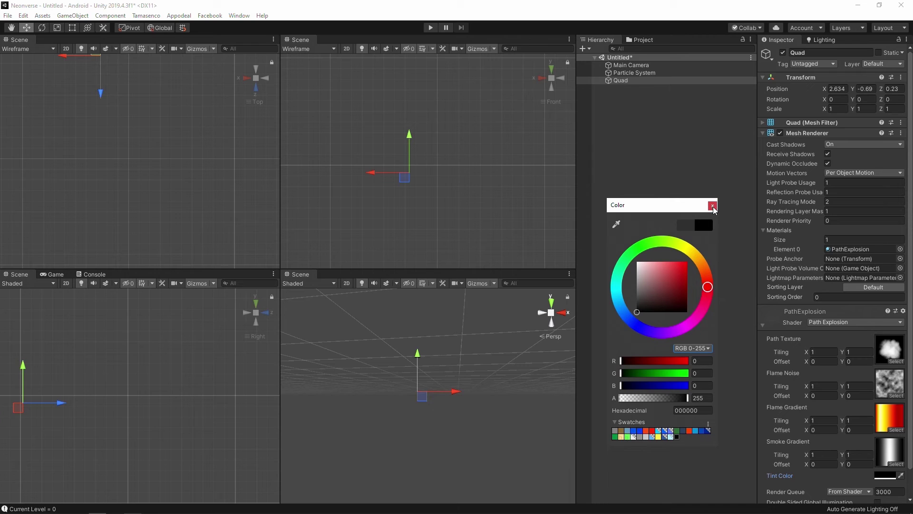
left_click_drag(644, 274, 625, 247)
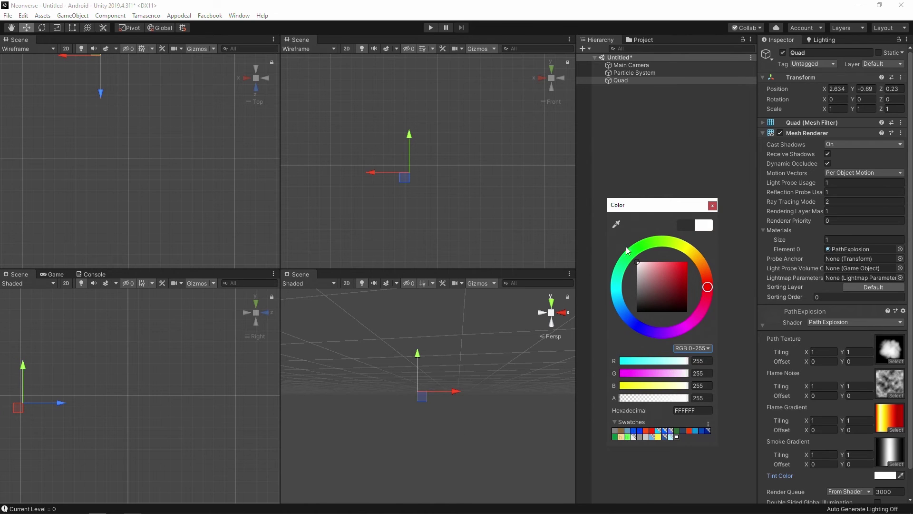
left_click(712, 206)
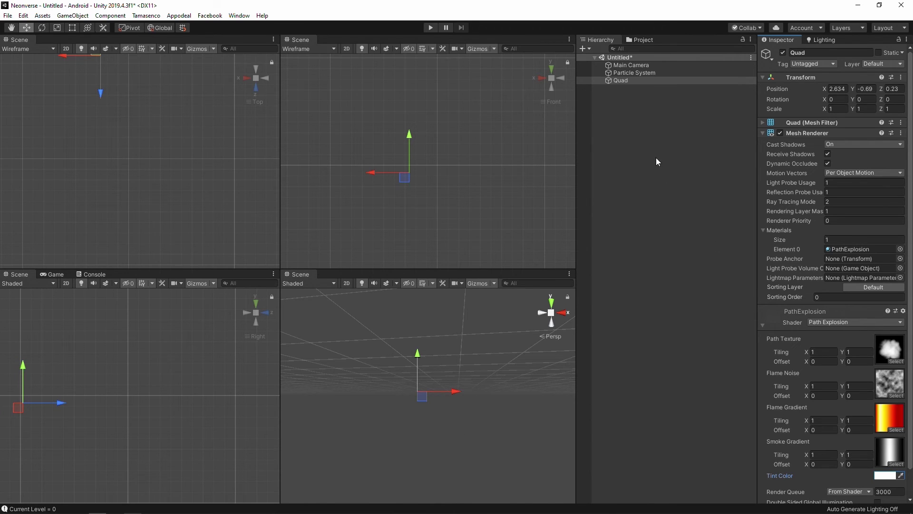
left_click(628, 71)
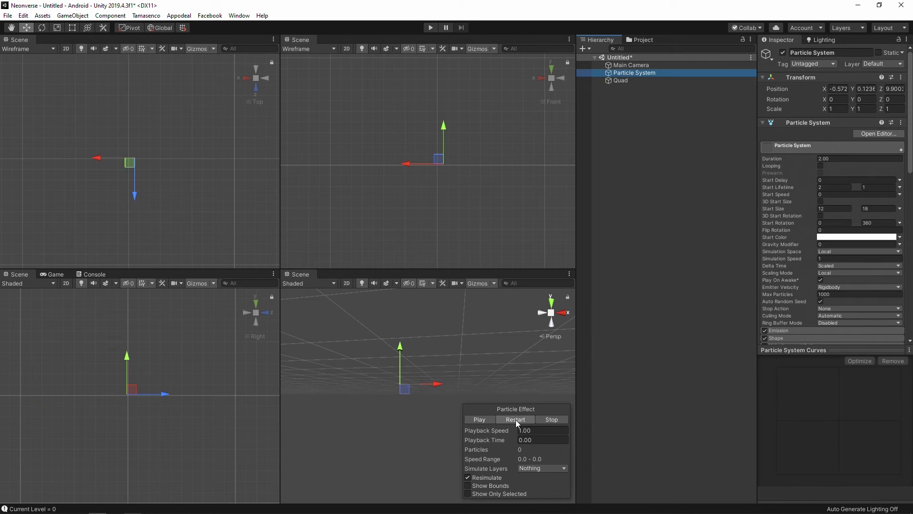
left_click(516, 420)
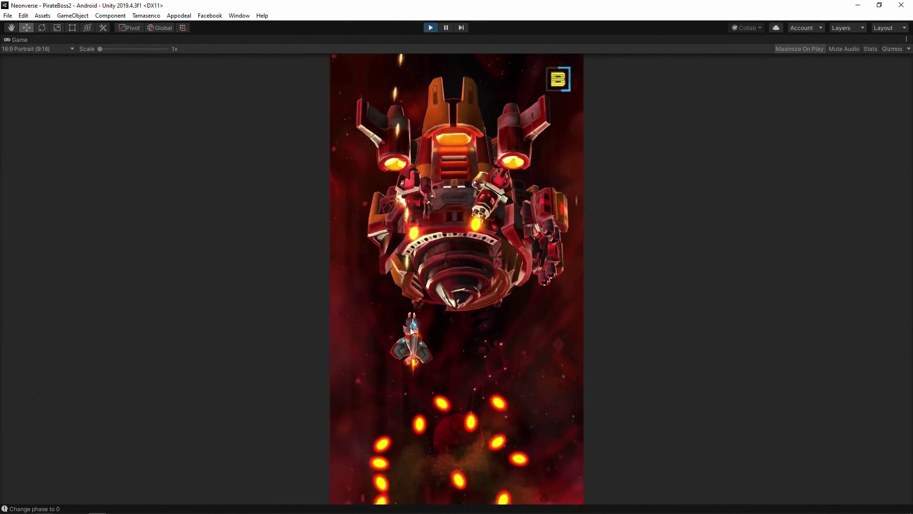
Step: Steer the player ship right, up and back left to dodge the PirateBoss2 boss's fire
mouse_move(412, 329)
left_mouse_down()
mouse_move(519, 310)
mouse_move(412, 376)
mouse_move(406, 362)
mouse_move(356, 383)
left_mouse_up()
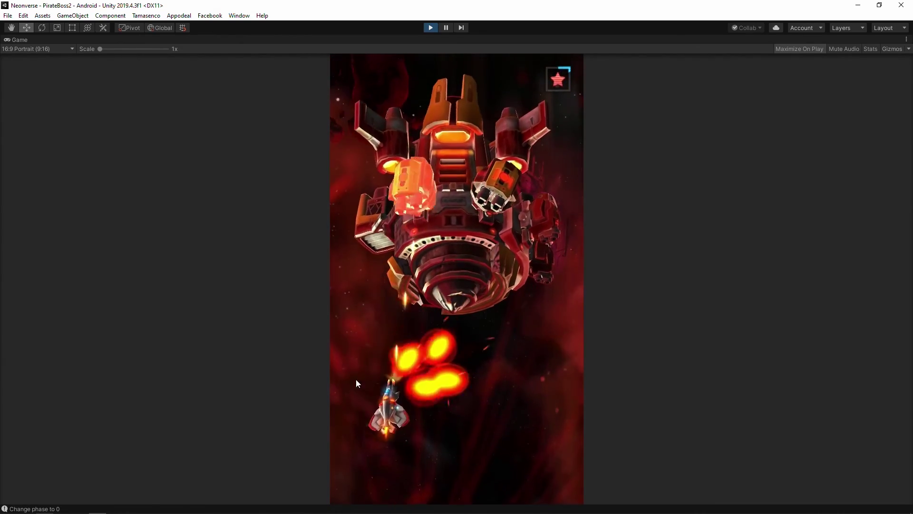
mouse_move(356, 379)
left_mouse_down()
mouse_move(499, 351)
mouse_move(491, 375)
mouse_move(408, 399)
mouse_move(405, 384)
left_mouse_up()
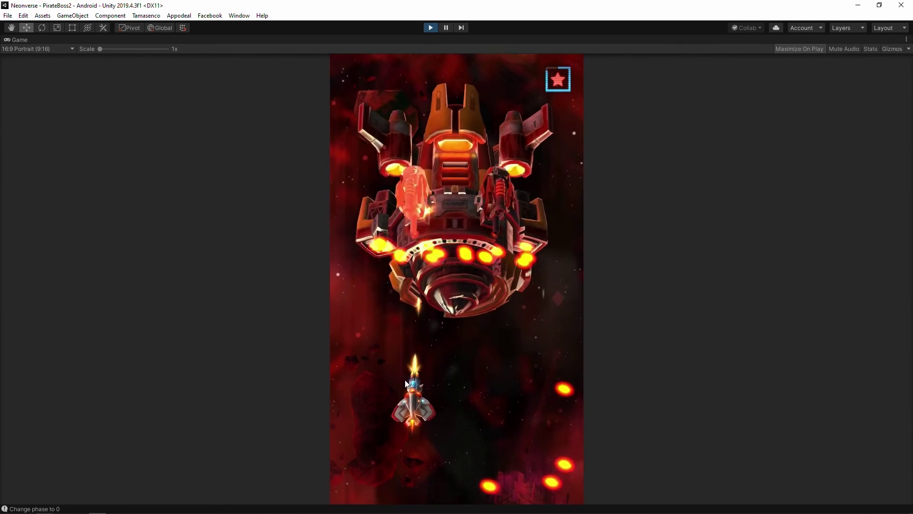
mouse_move(406, 384)
left_mouse_down()
mouse_move(488, 370)
mouse_move(489, 379)
left_mouse_up()
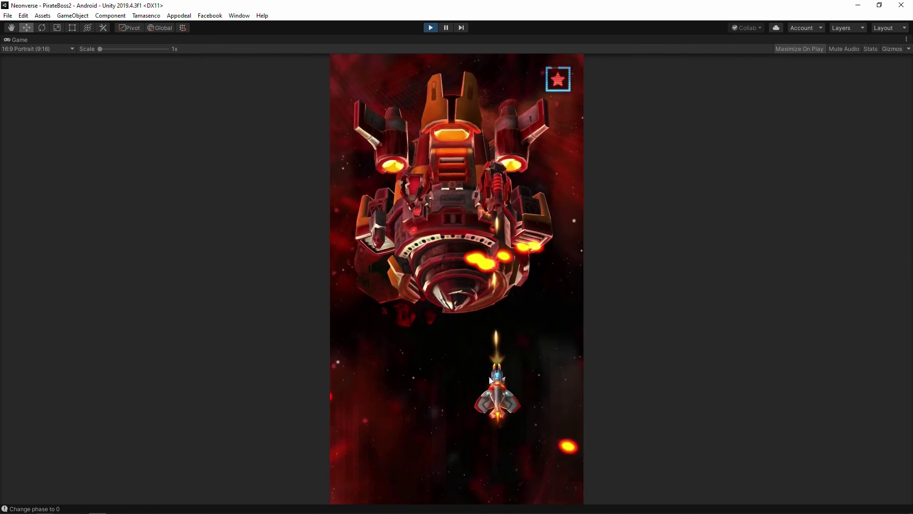
mouse_move(489, 379)
left_mouse_down()
mouse_move(429, 389)
mouse_move(504, 385)
mouse_move(488, 379)
mouse_move(459, 388)
left_mouse_up()
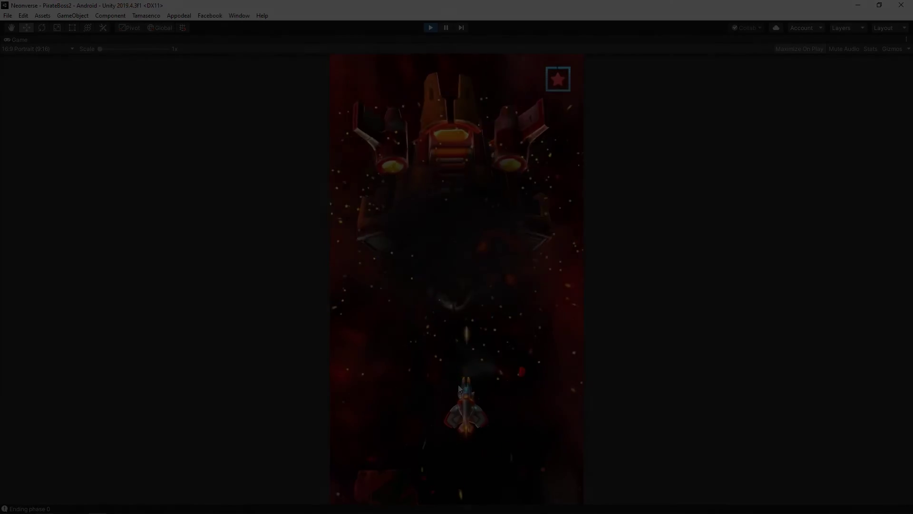